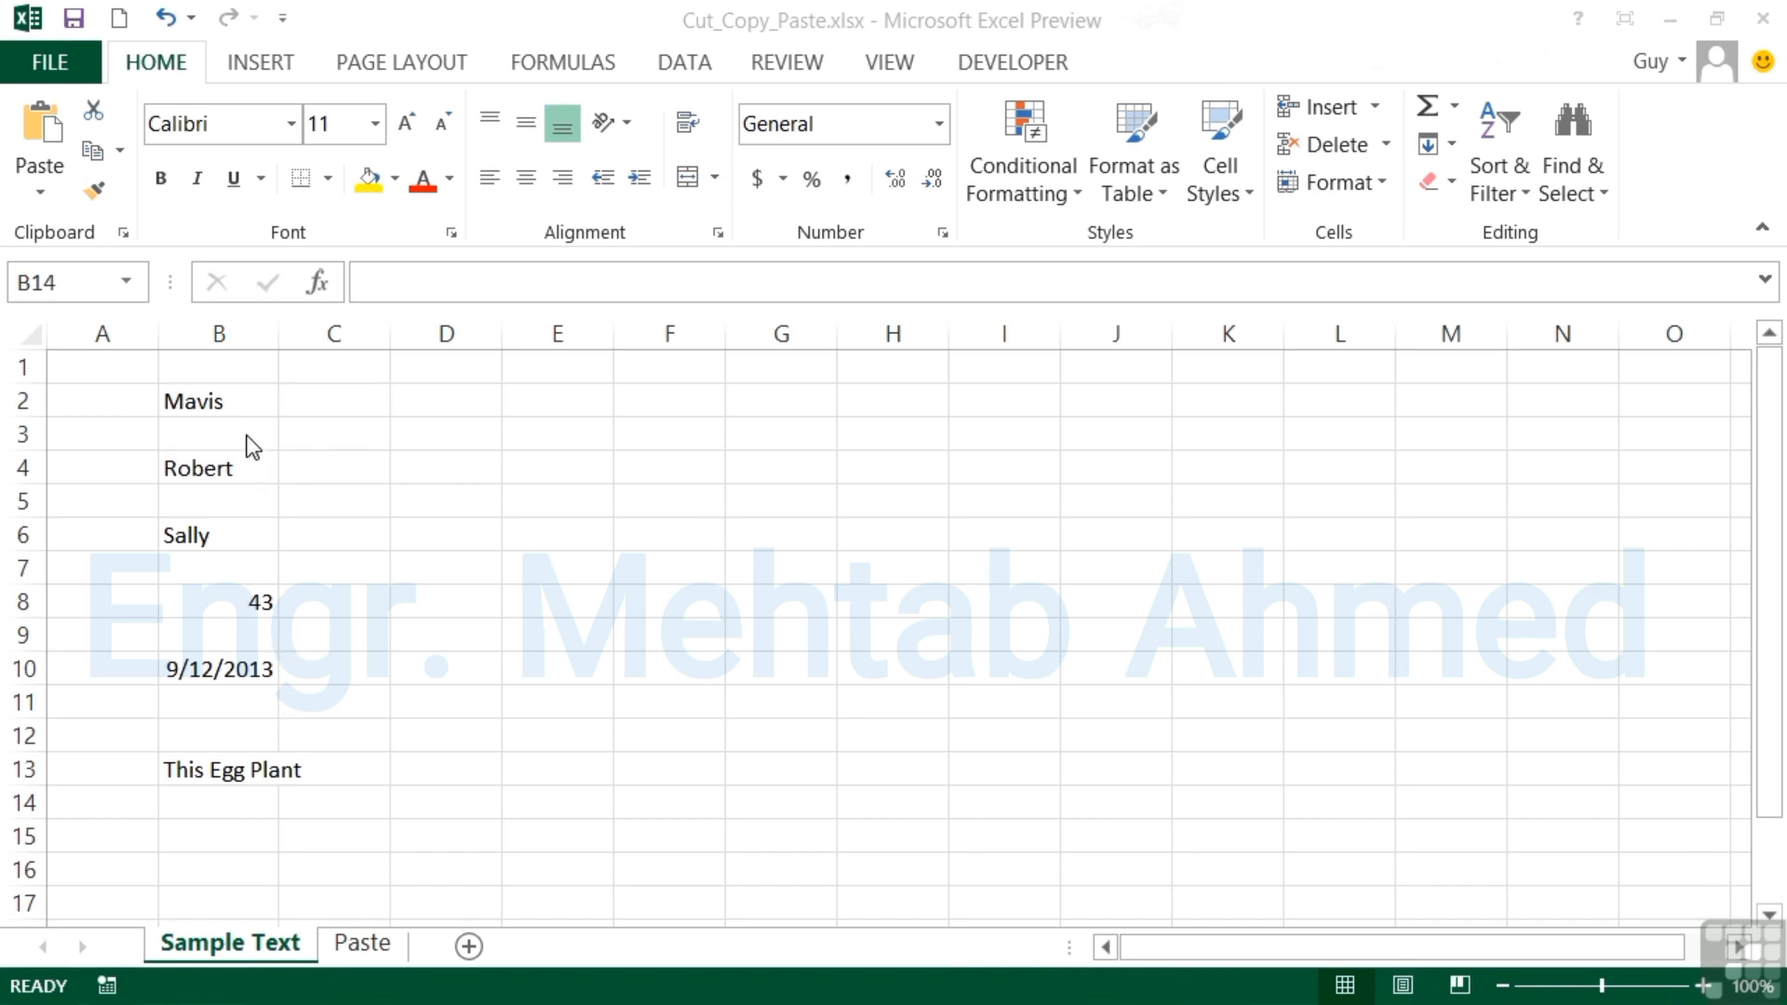
Copy the Mavis cell B2 and cancel the copy.
{"action": "left_click", "coordinate": [230, 401]}
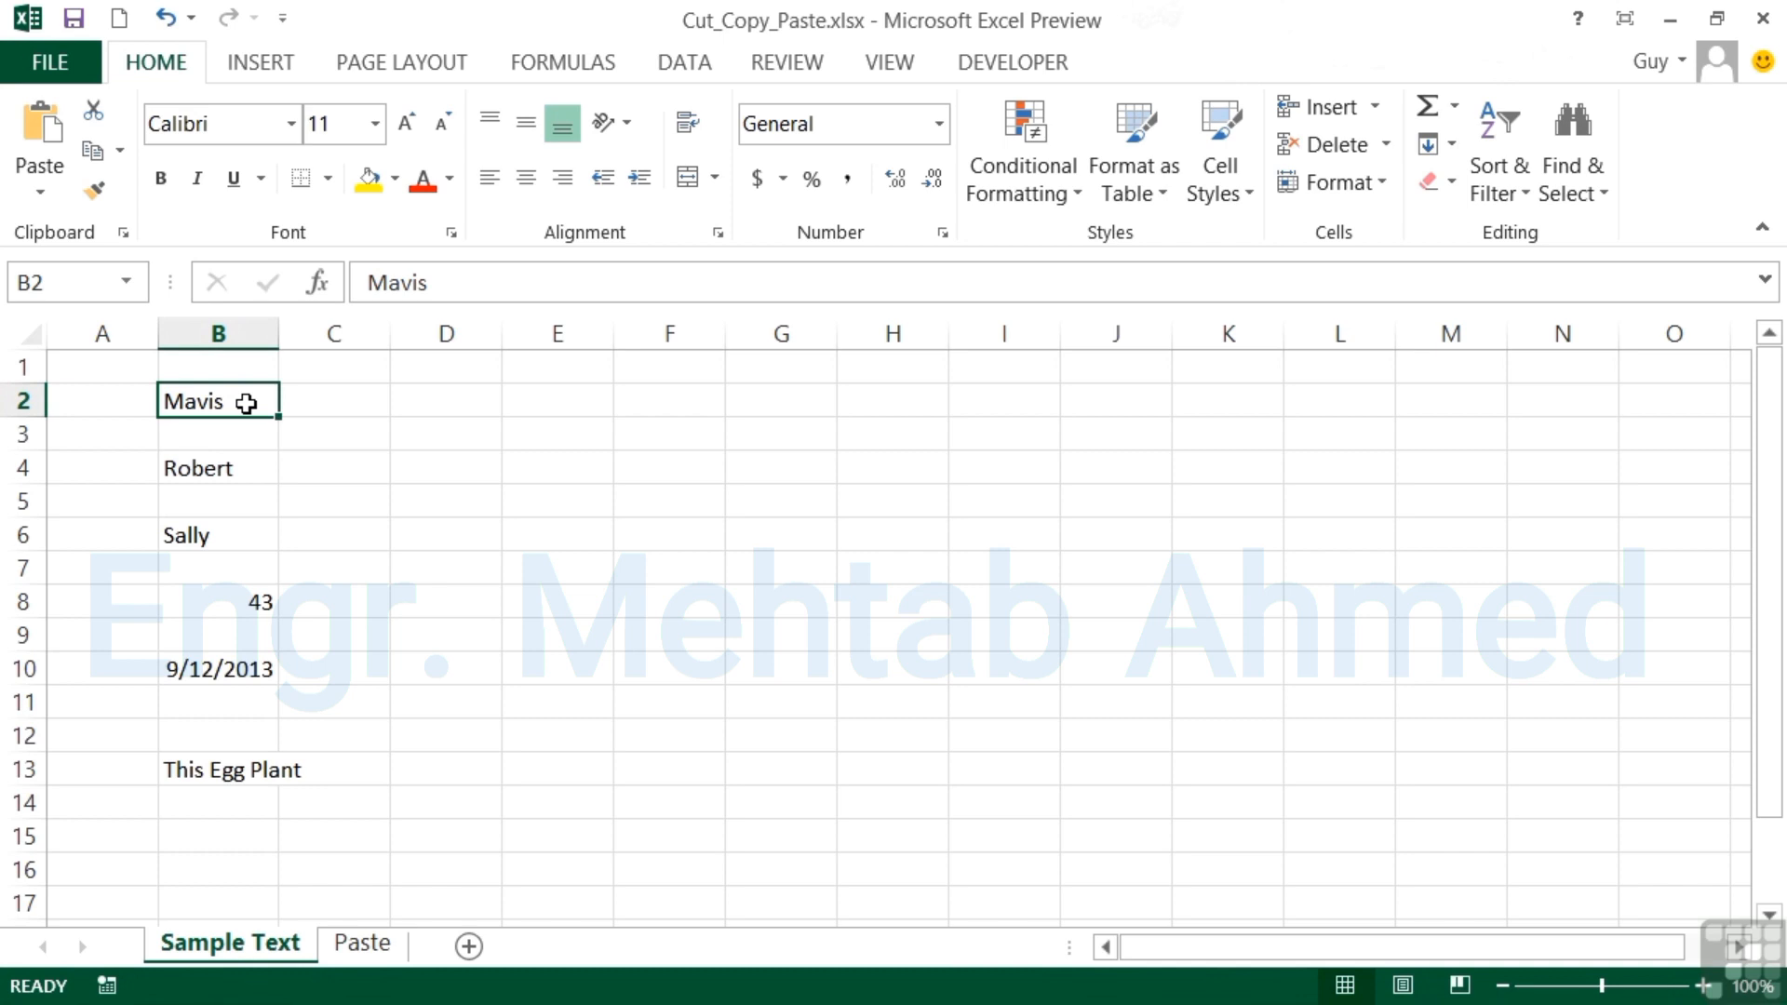
{"action": "left_click", "coordinate": [93, 153]}
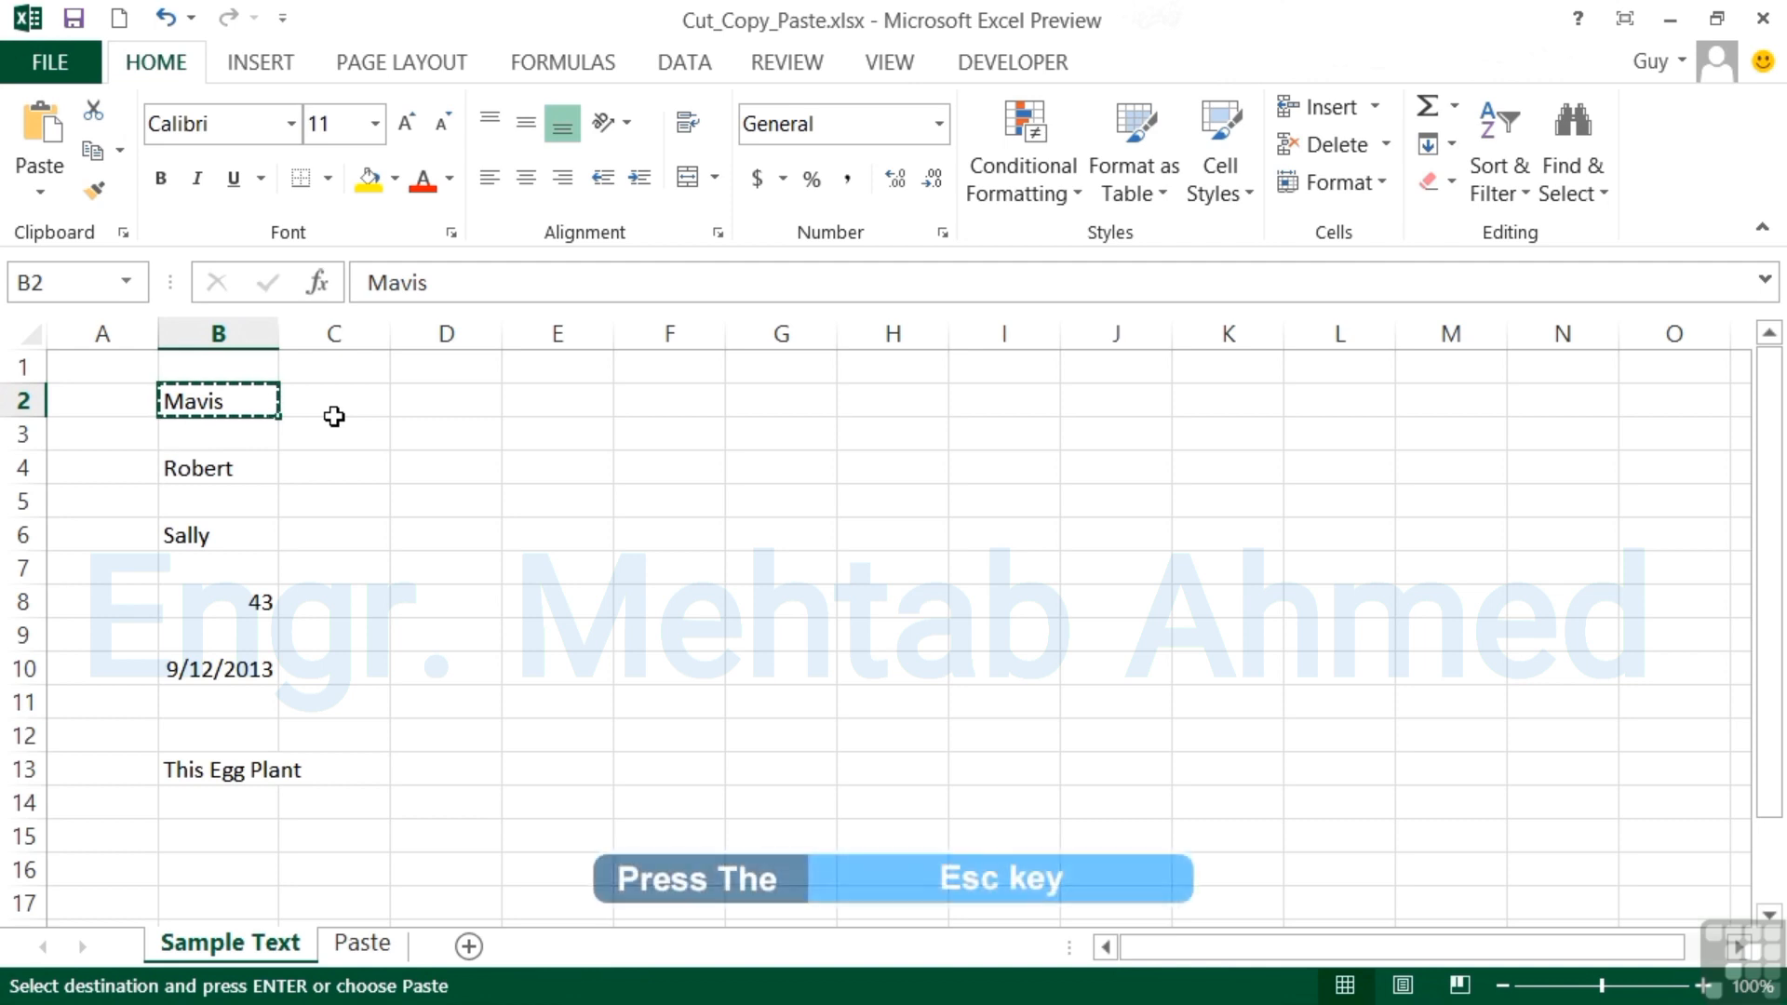
{"action": "key", "text": "Escape"}
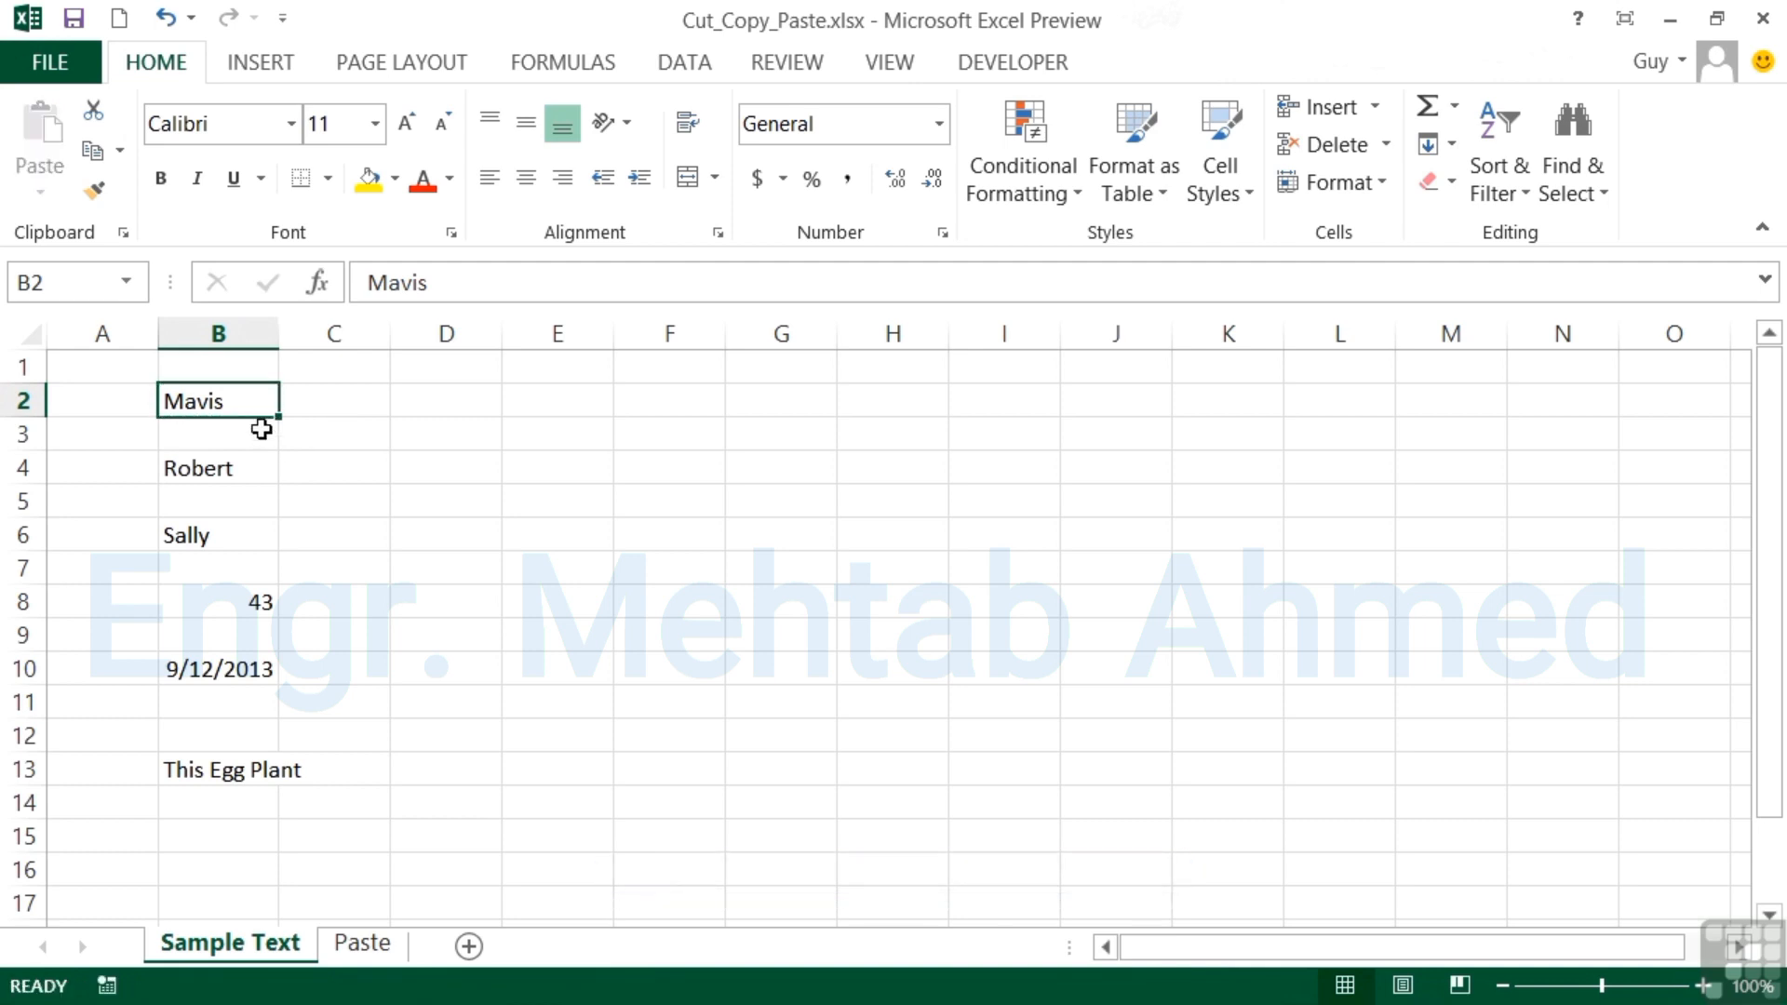
Copy cell B2 twice more, cancelling the copy each time.
{"action": "right_click", "coordinate": [213, 406]}
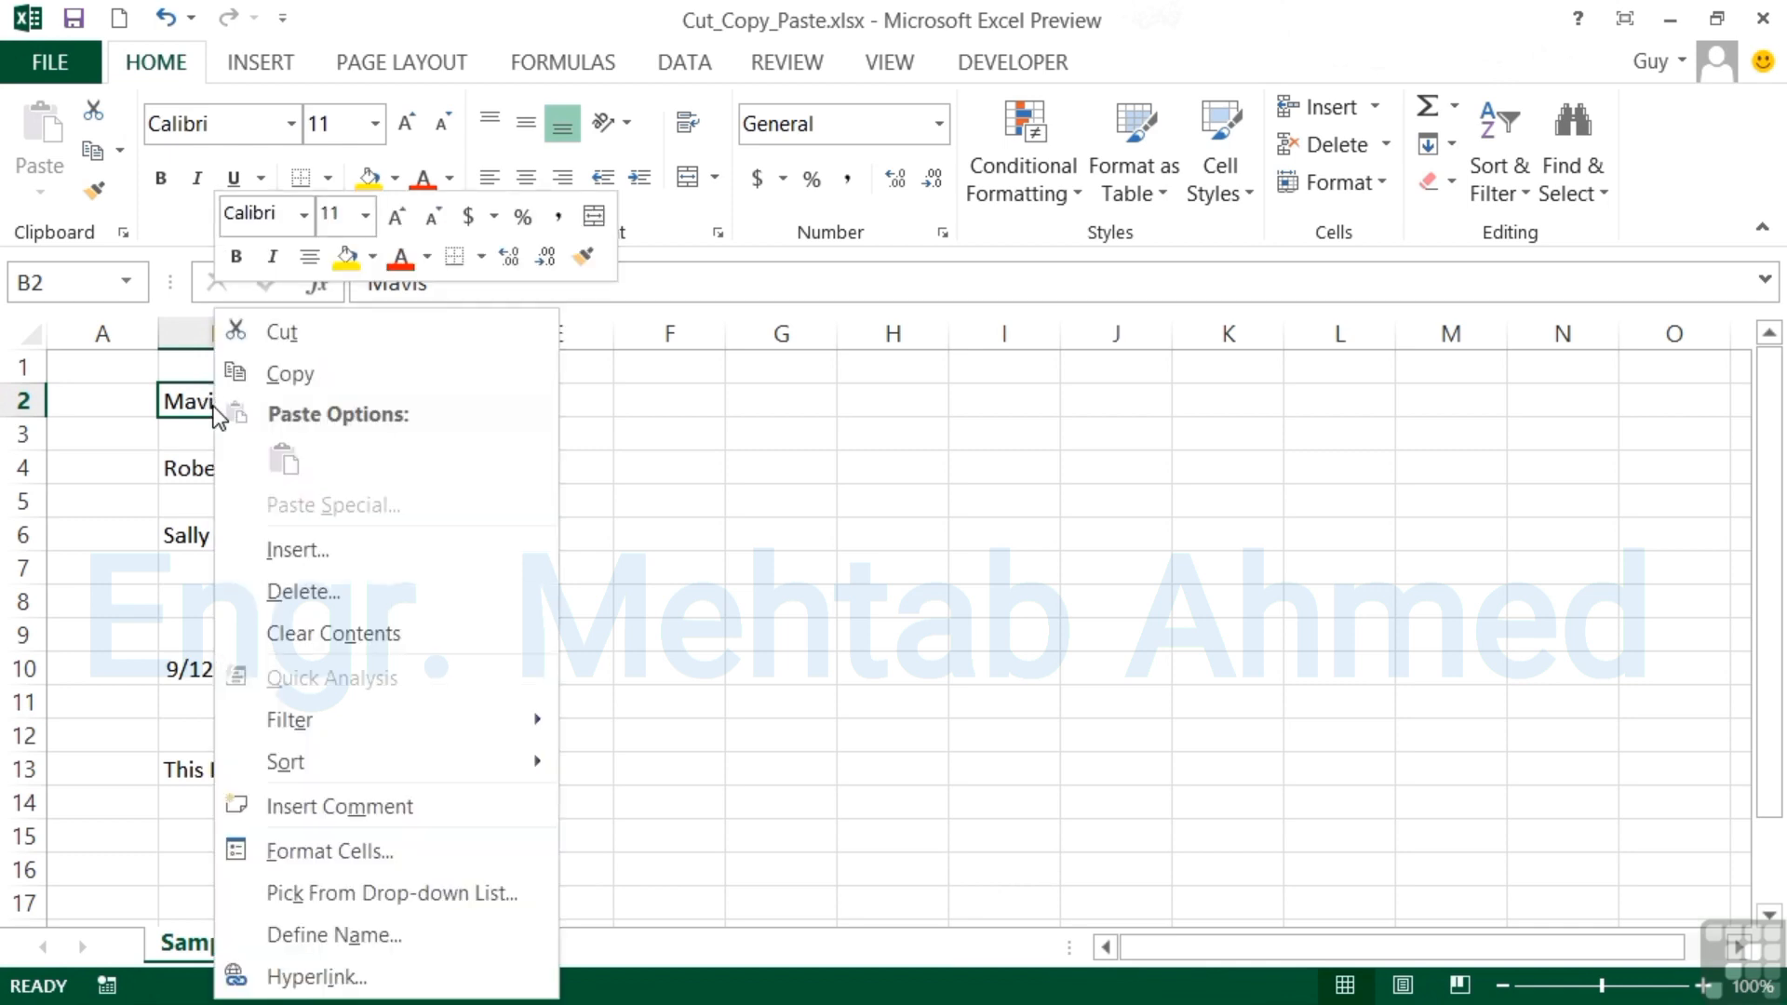
{"action": "left_click", "coordinate": [271, 374]}
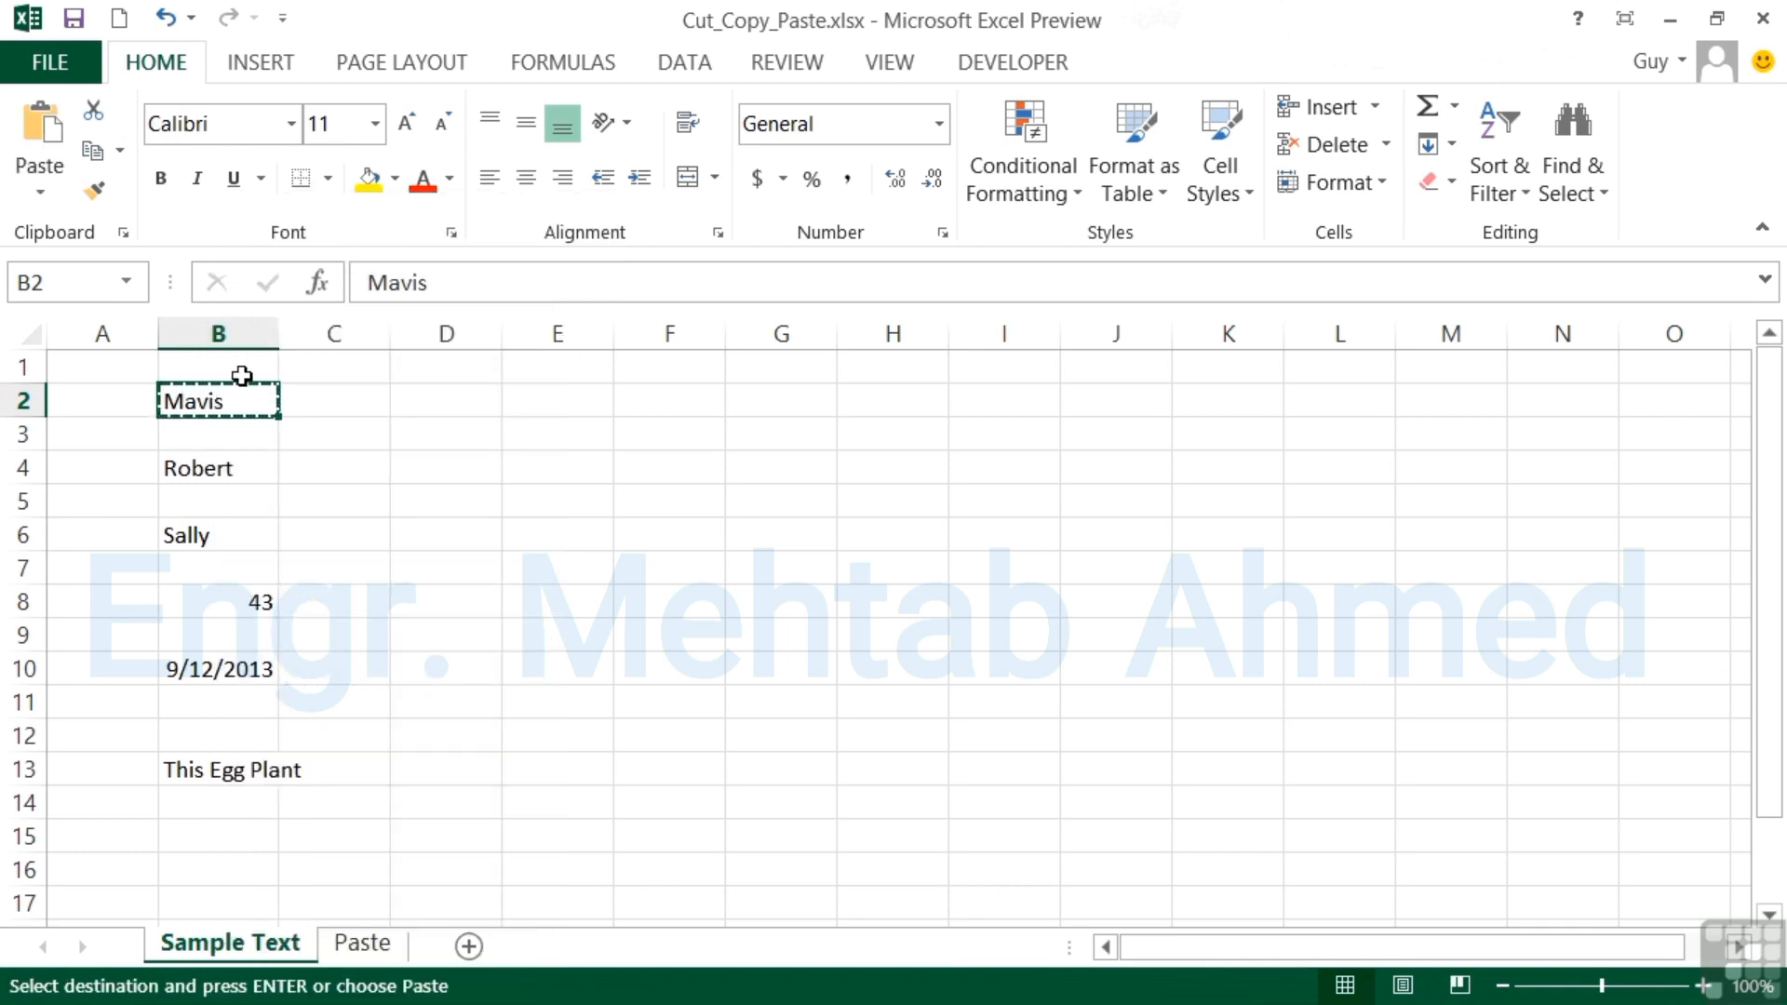
{"action": "key", "text": "Escape"}
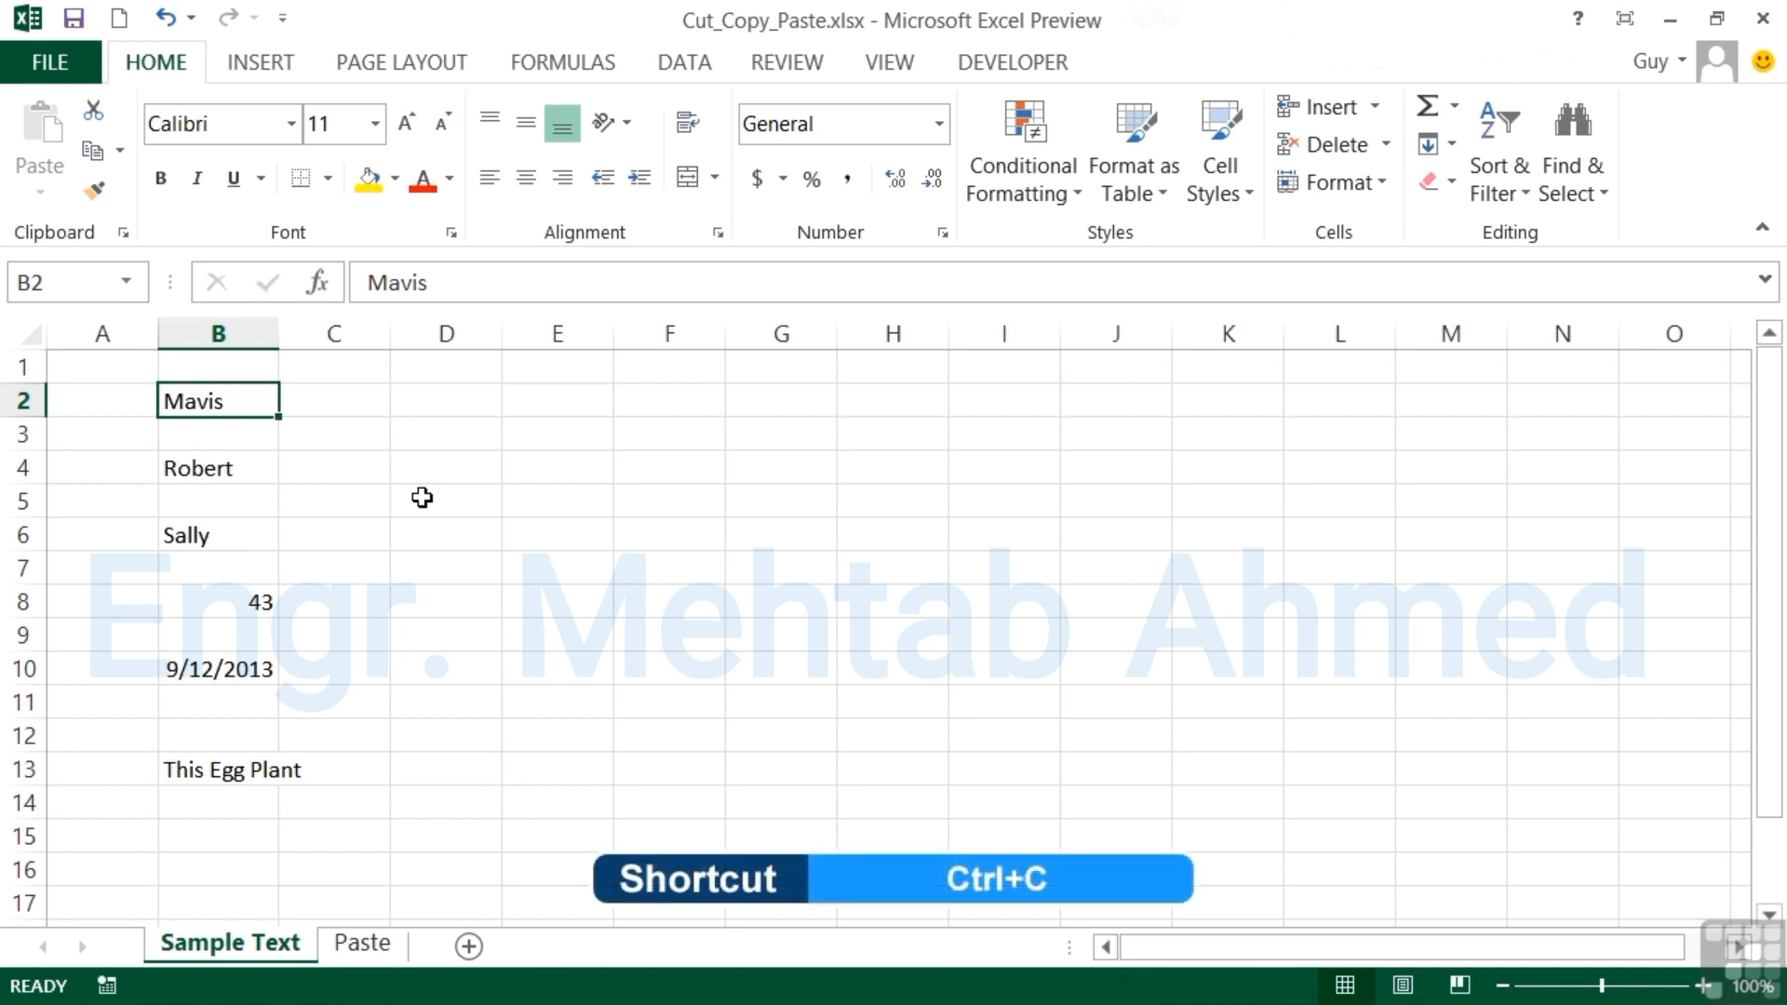
{"action": "key", "text": "ctrl+c"}
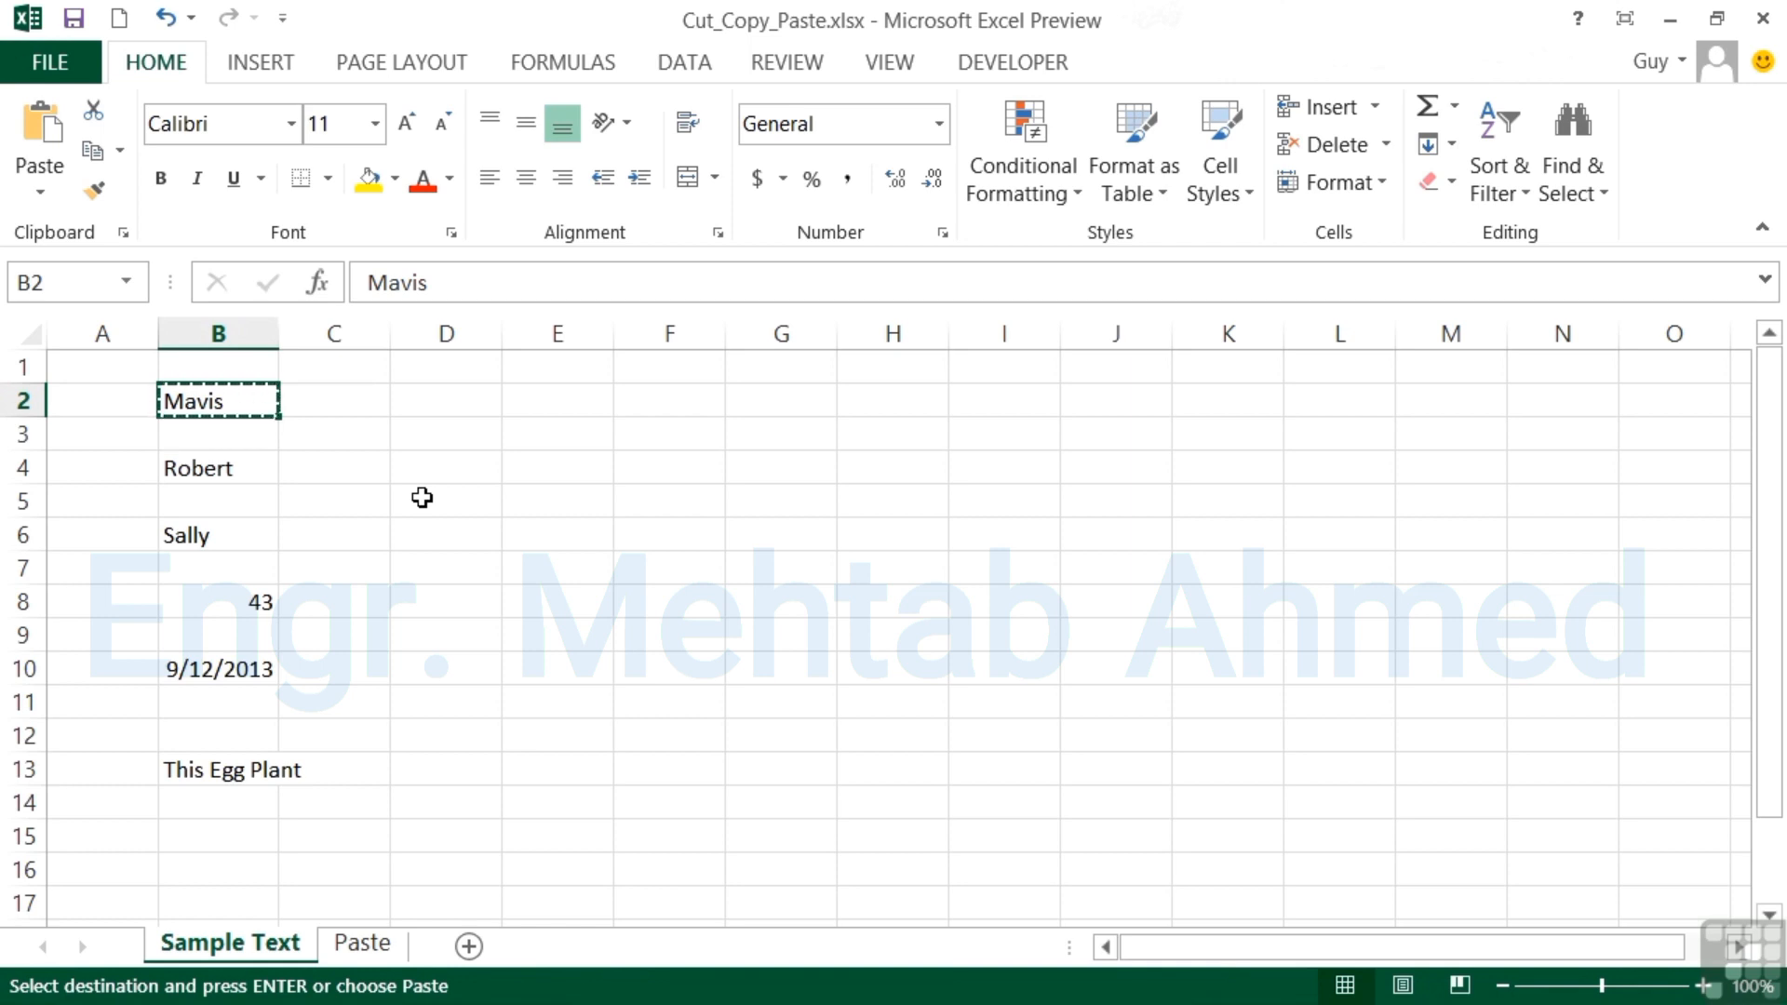
{"action": "key", "text": "Escape"}
Copy the range B2:B6 and cancel the copy.
{"action": "left_click_drag", "start_coordinate": [229, 436], "coordinate": [237, 549]}
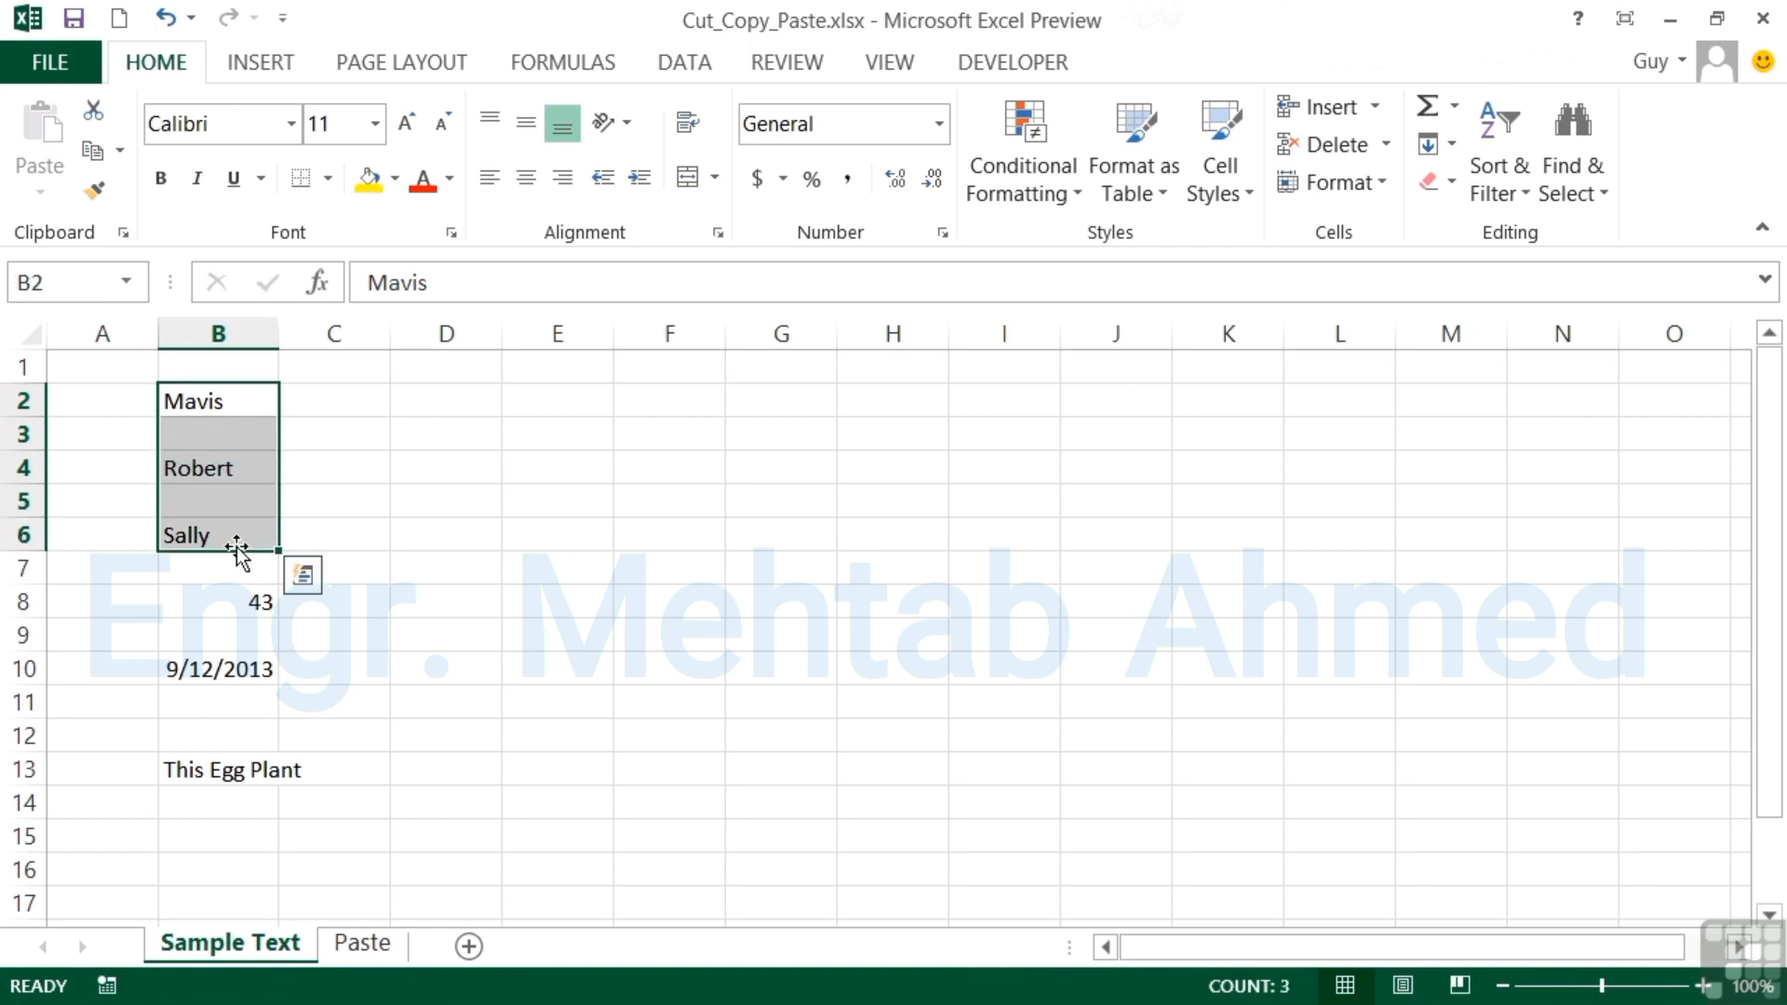
{"action": "key", "text": "ctrl+c"}
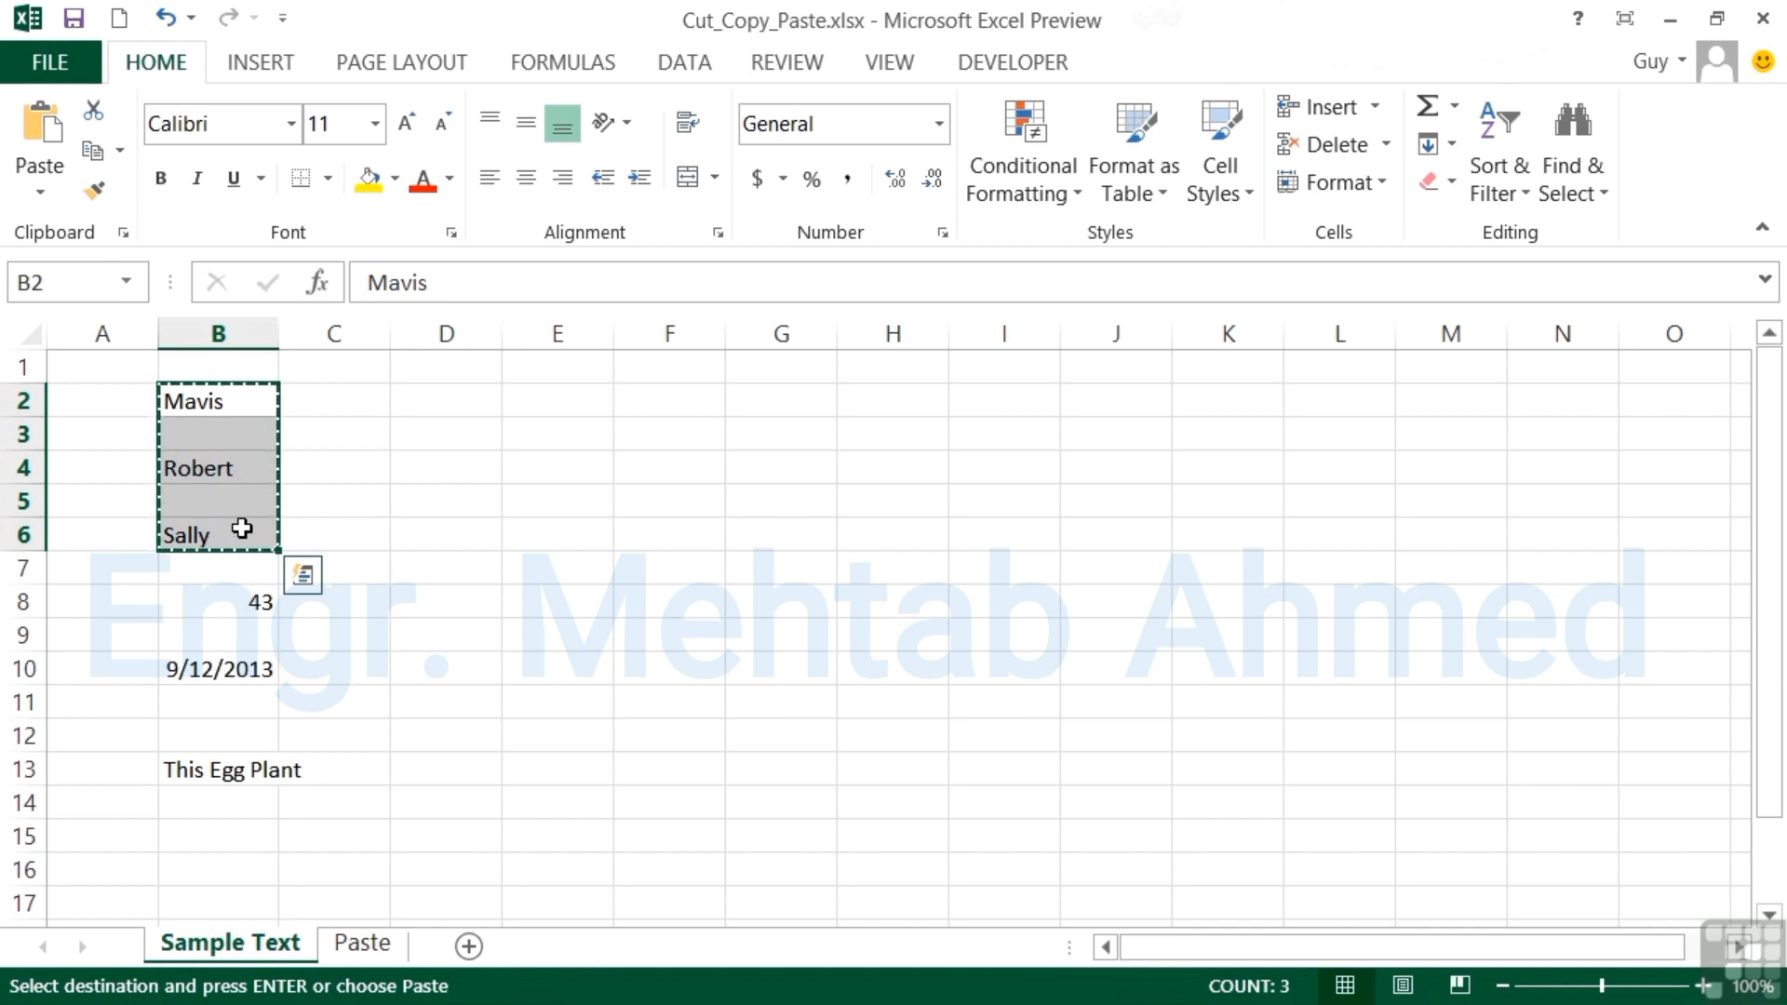
{"action": "key", "text": "Escape"}
Copy cell B2 and paste it into I2.
{"action": "left_click", "coordinate": [231, 396]}
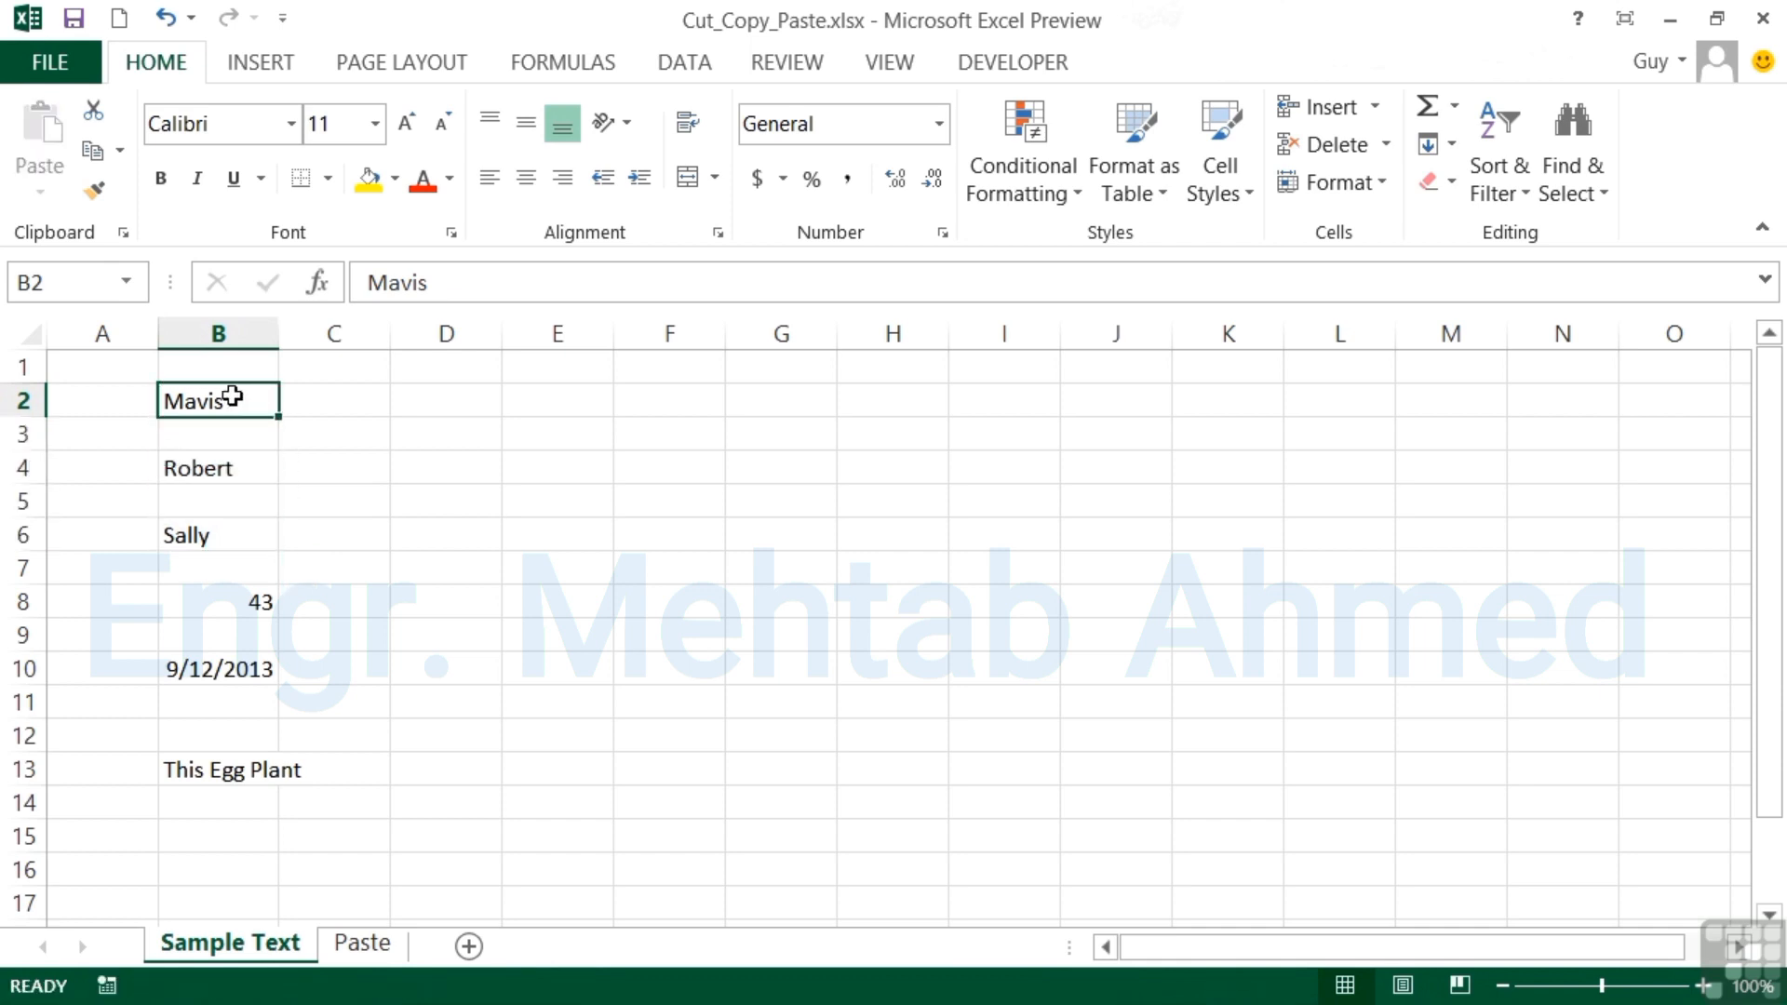
{"action": "key", "text": "ctrl+c"}
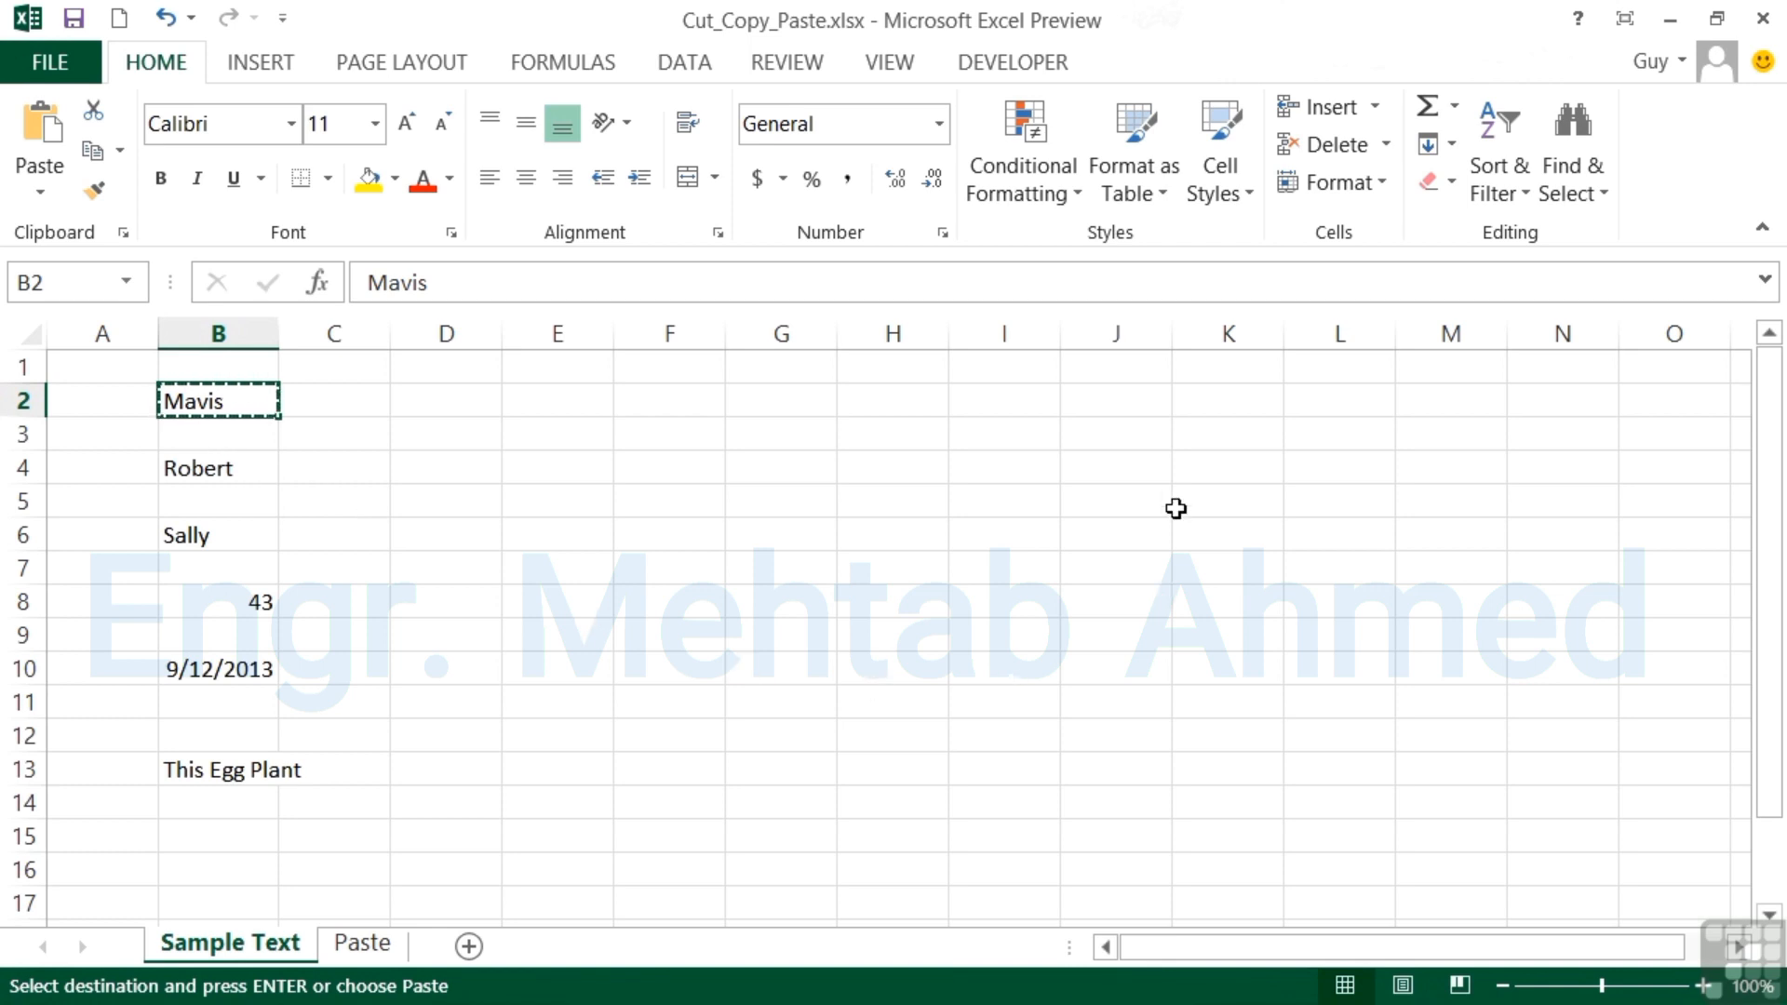
{"action": "left_click", "coordinate": [1010, 396]}
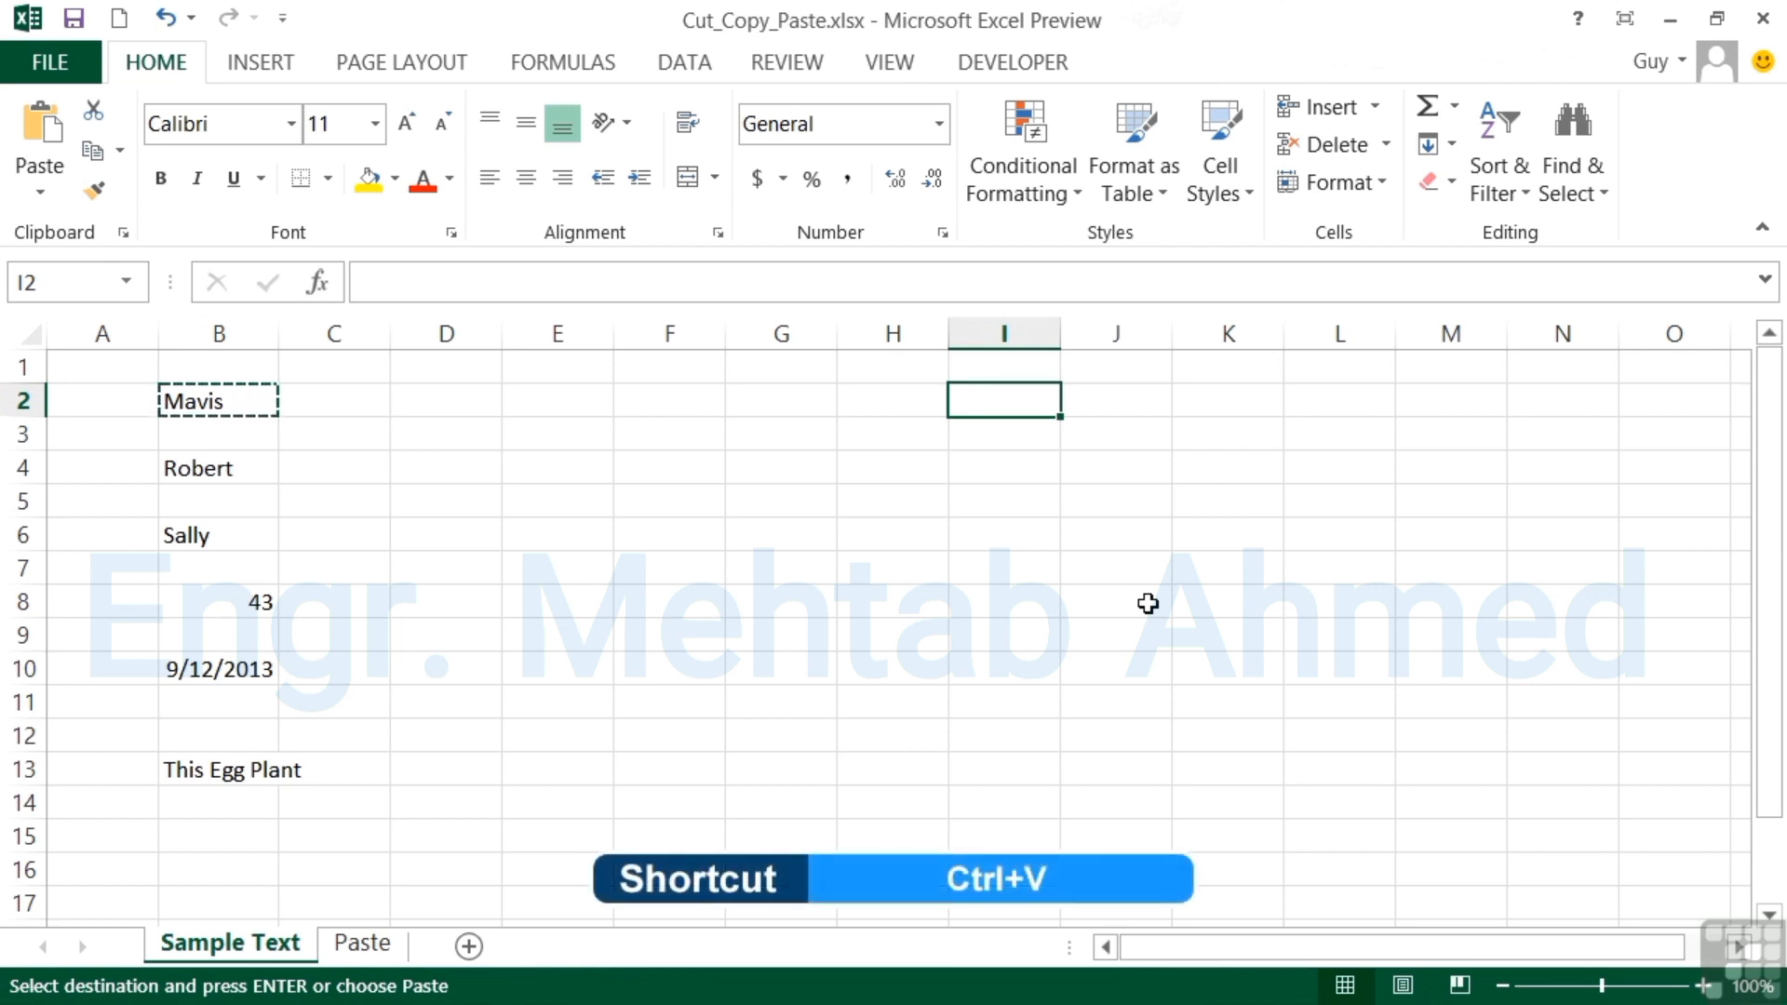
{"action": "key", "text": "ctrl+v"}
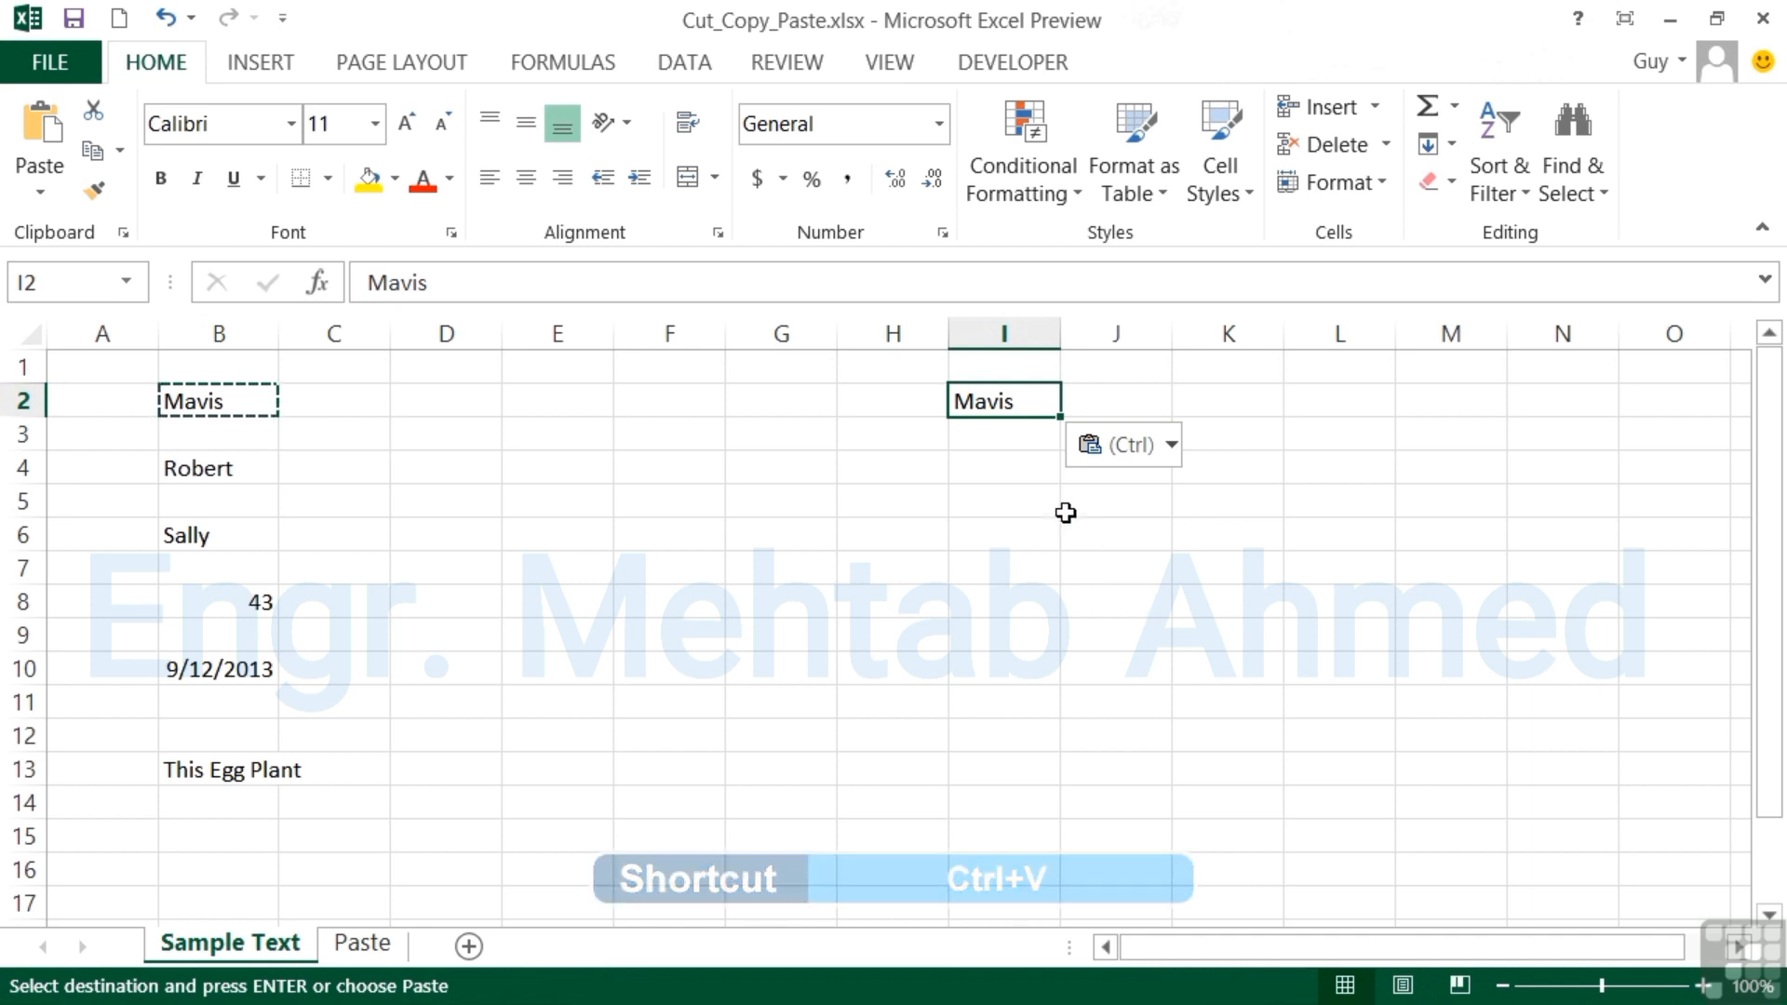
Paste the copied Mavis cell into I3, I4 and I5.
{"action": "left_click", "coordinate": [997, 440]}
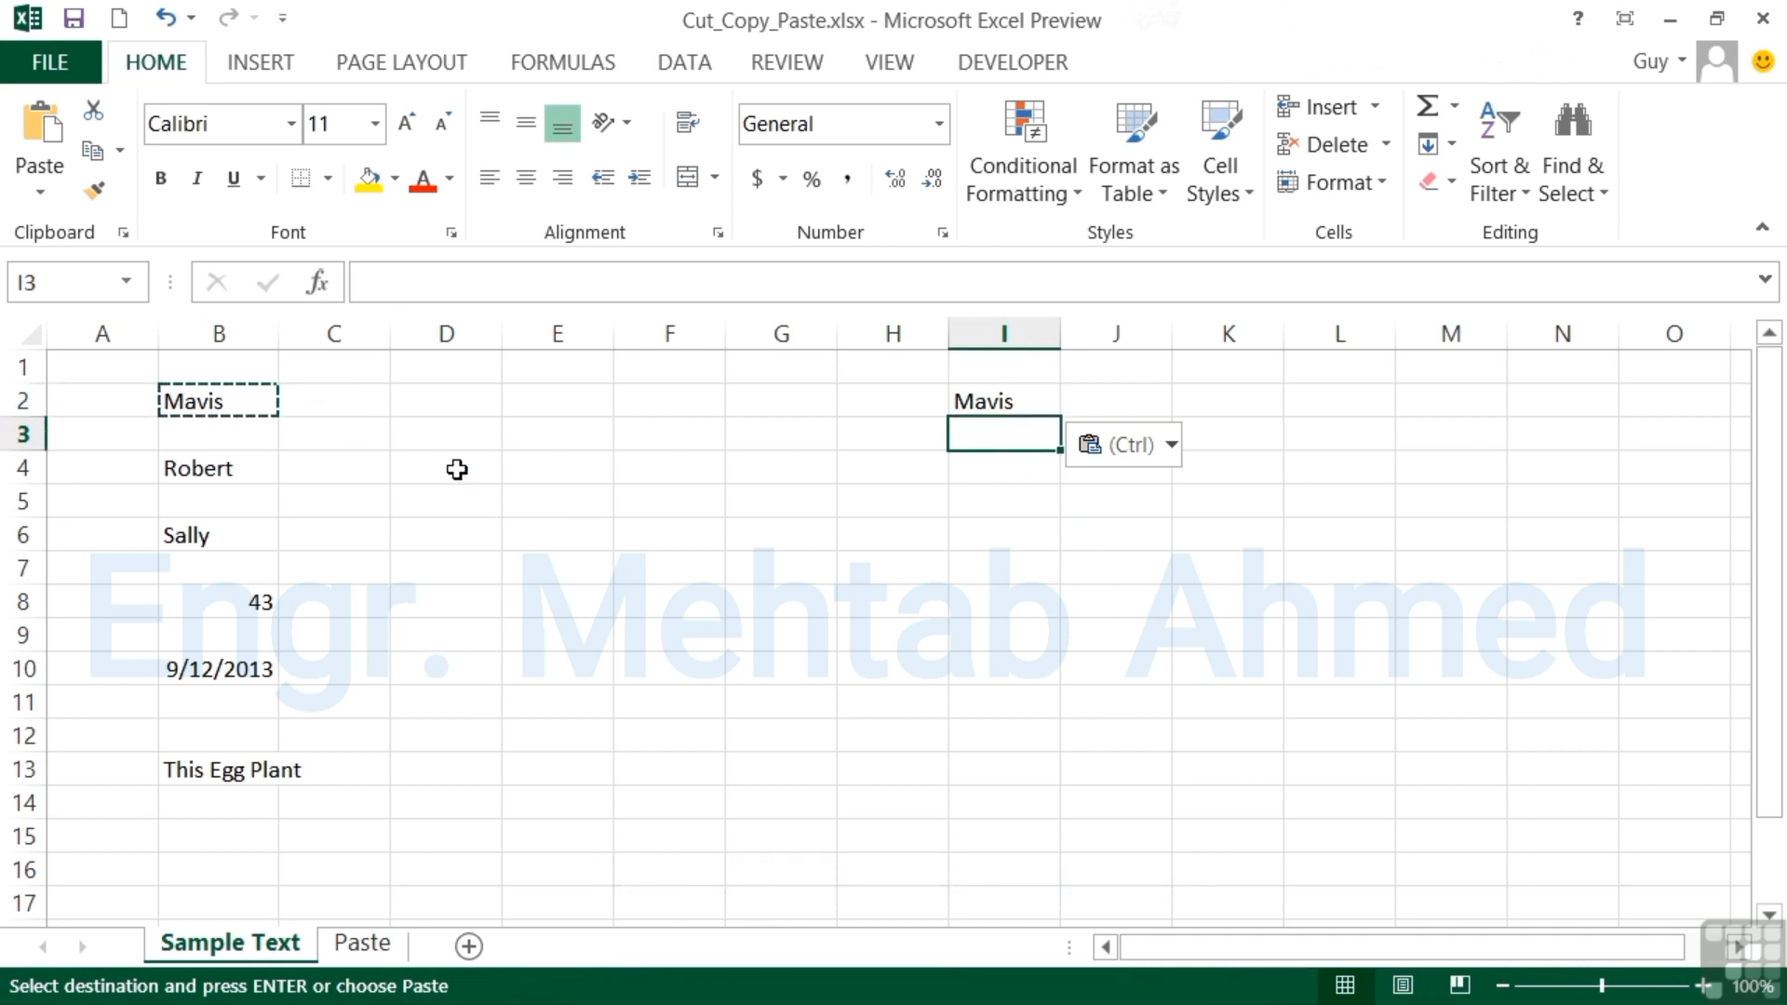
{"action": "left_click", "coordinate": [39, 125]}
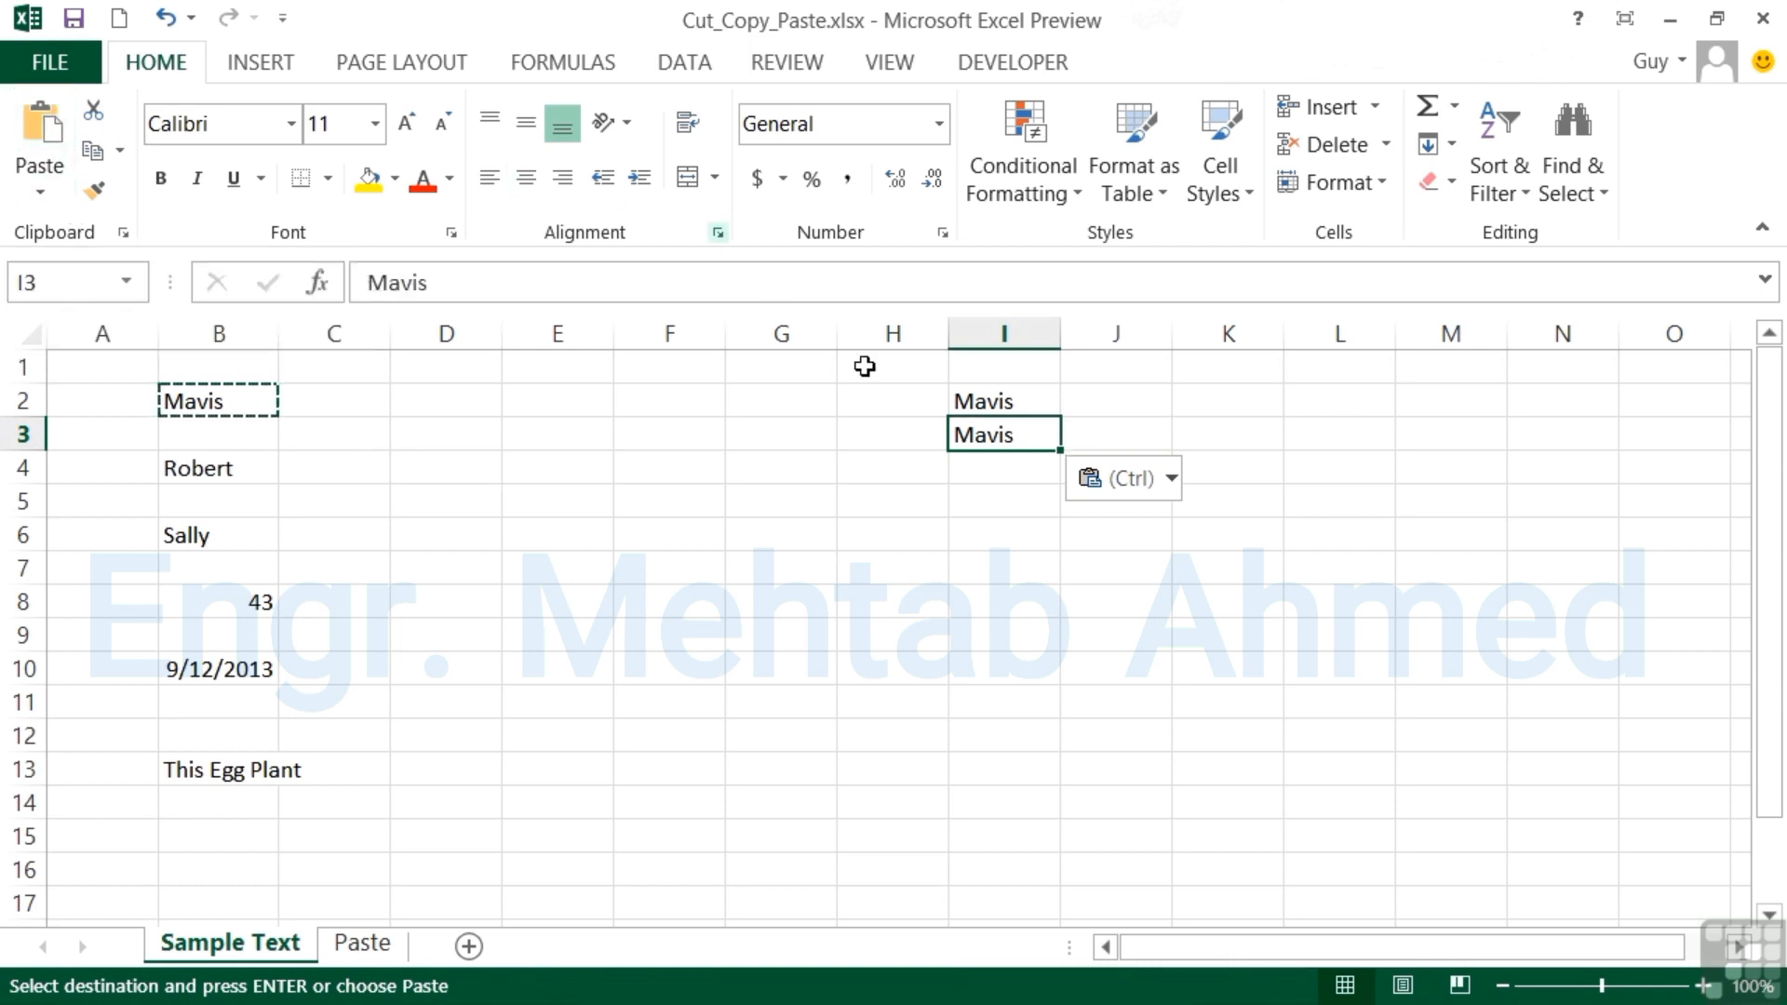
{"action": "left_click", "coordinate": [986, 474]}
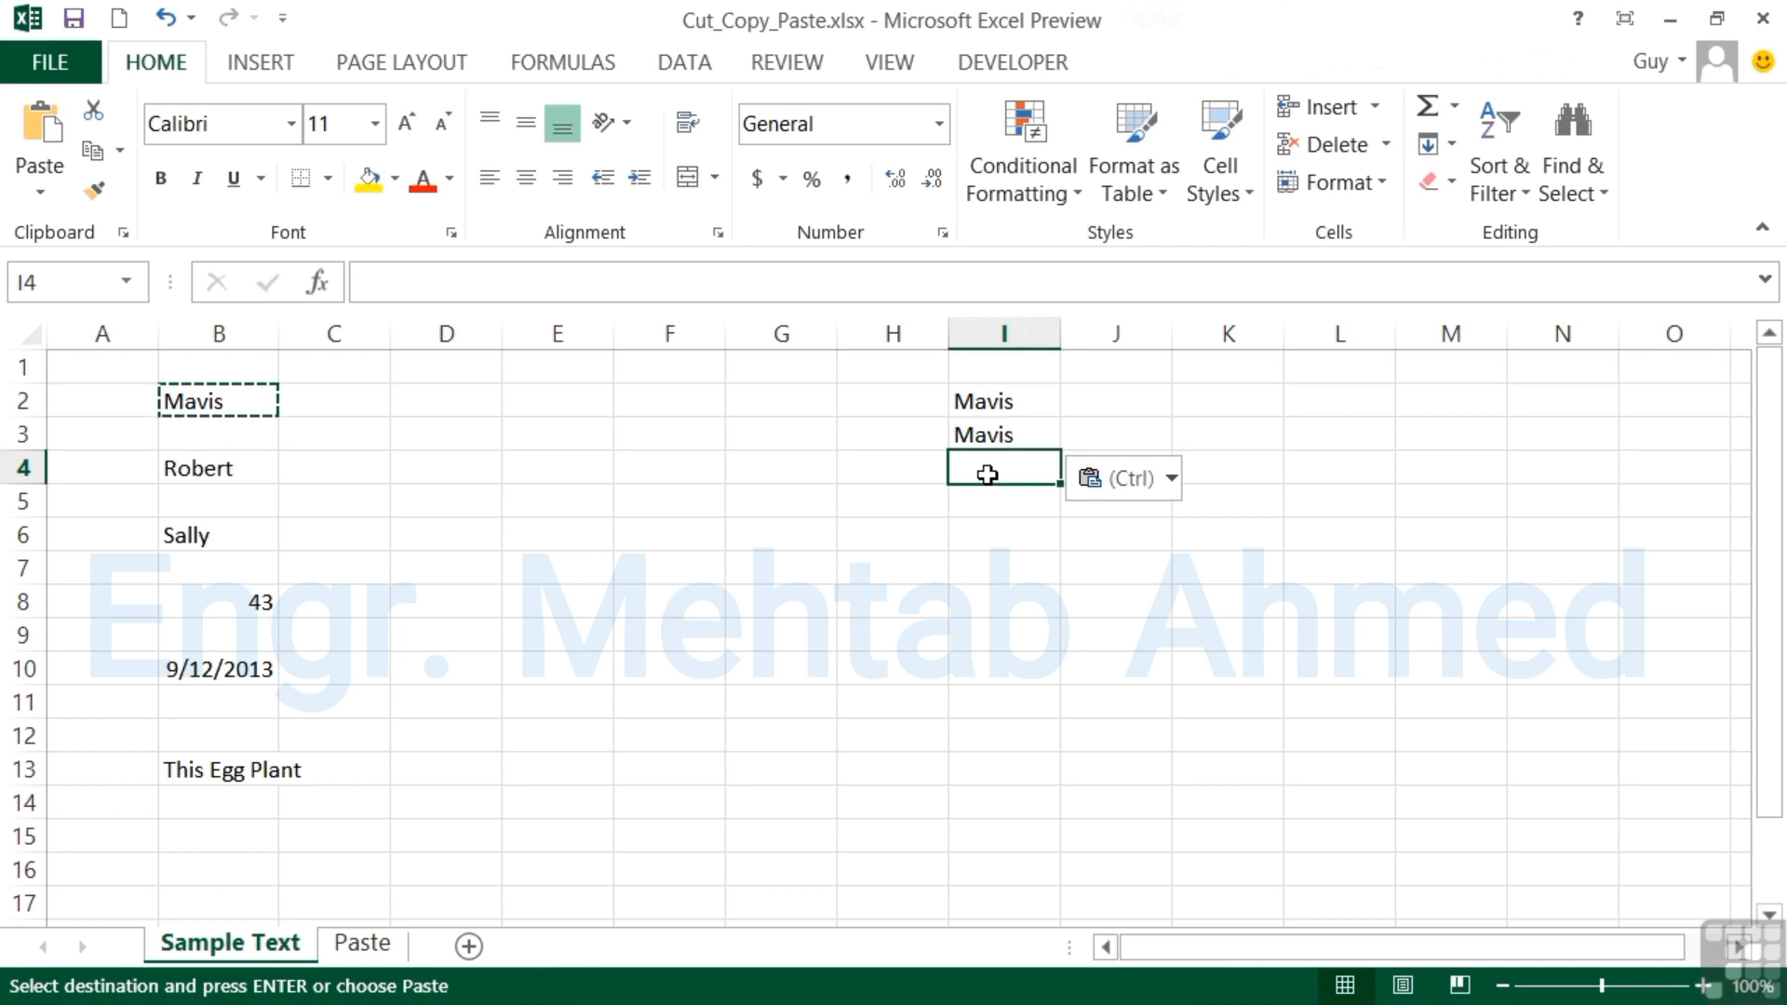
{"action": "right_click", "coordinate": [987, 475]}
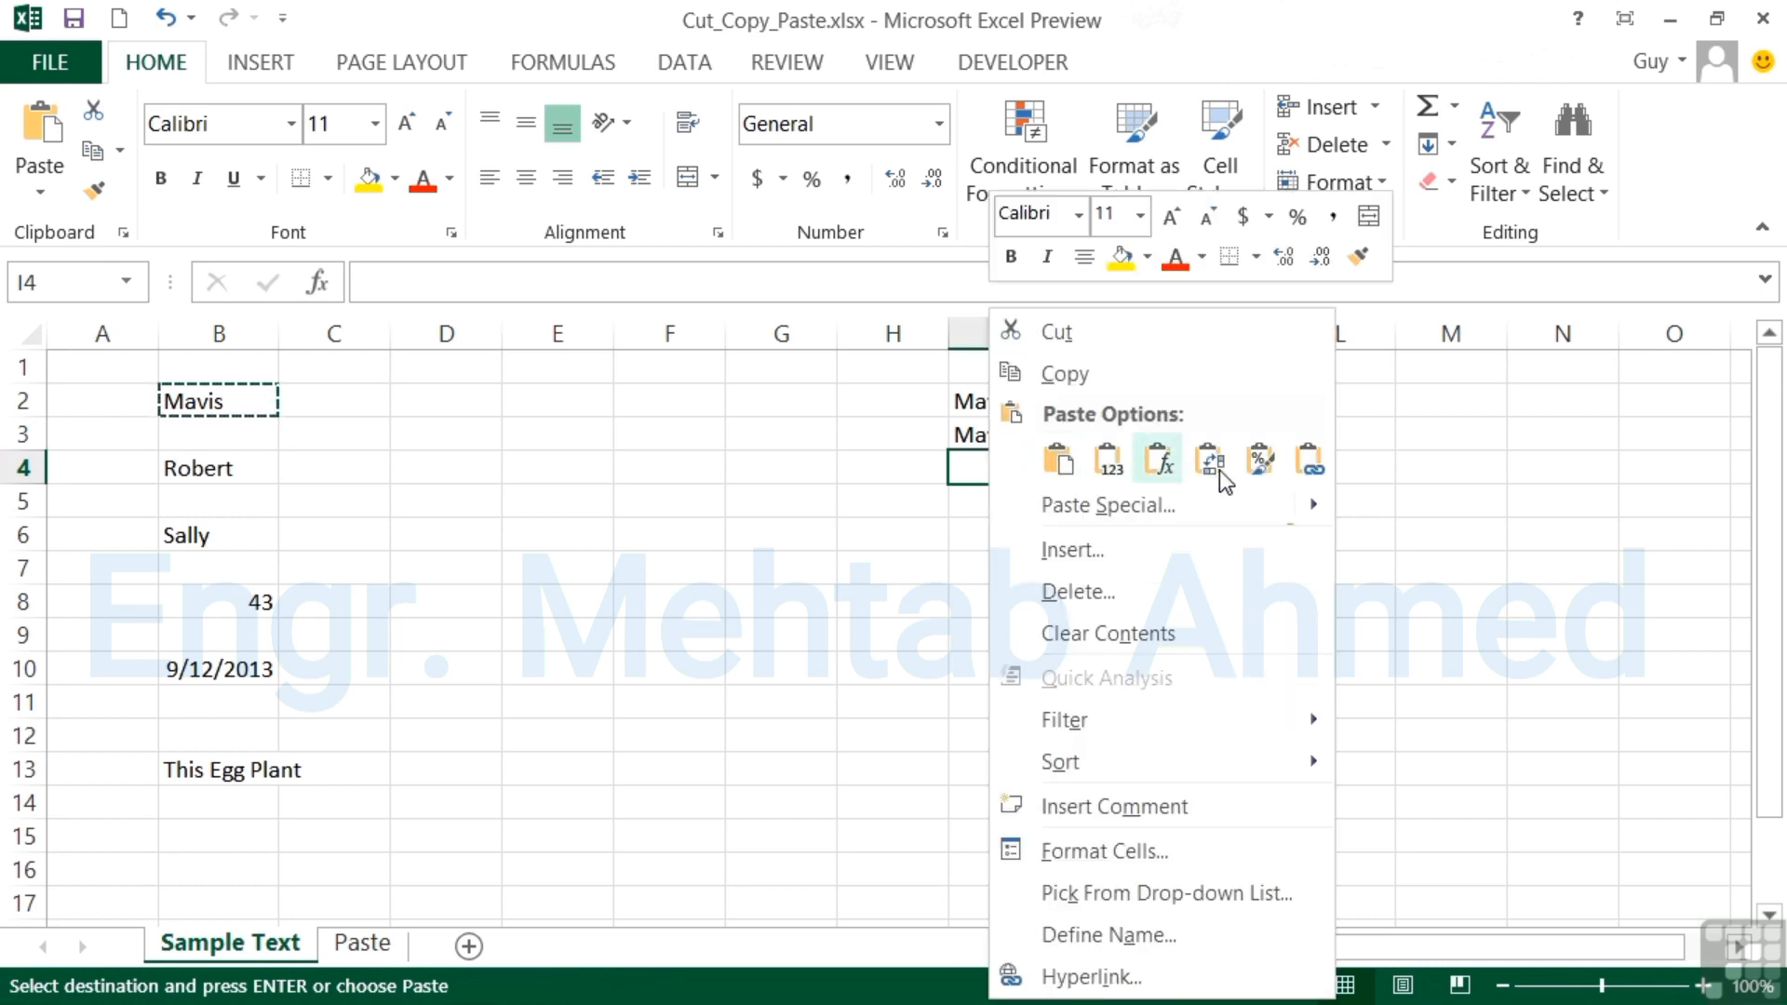
{"action": "left_click", "coordinate": [1058, 460]}
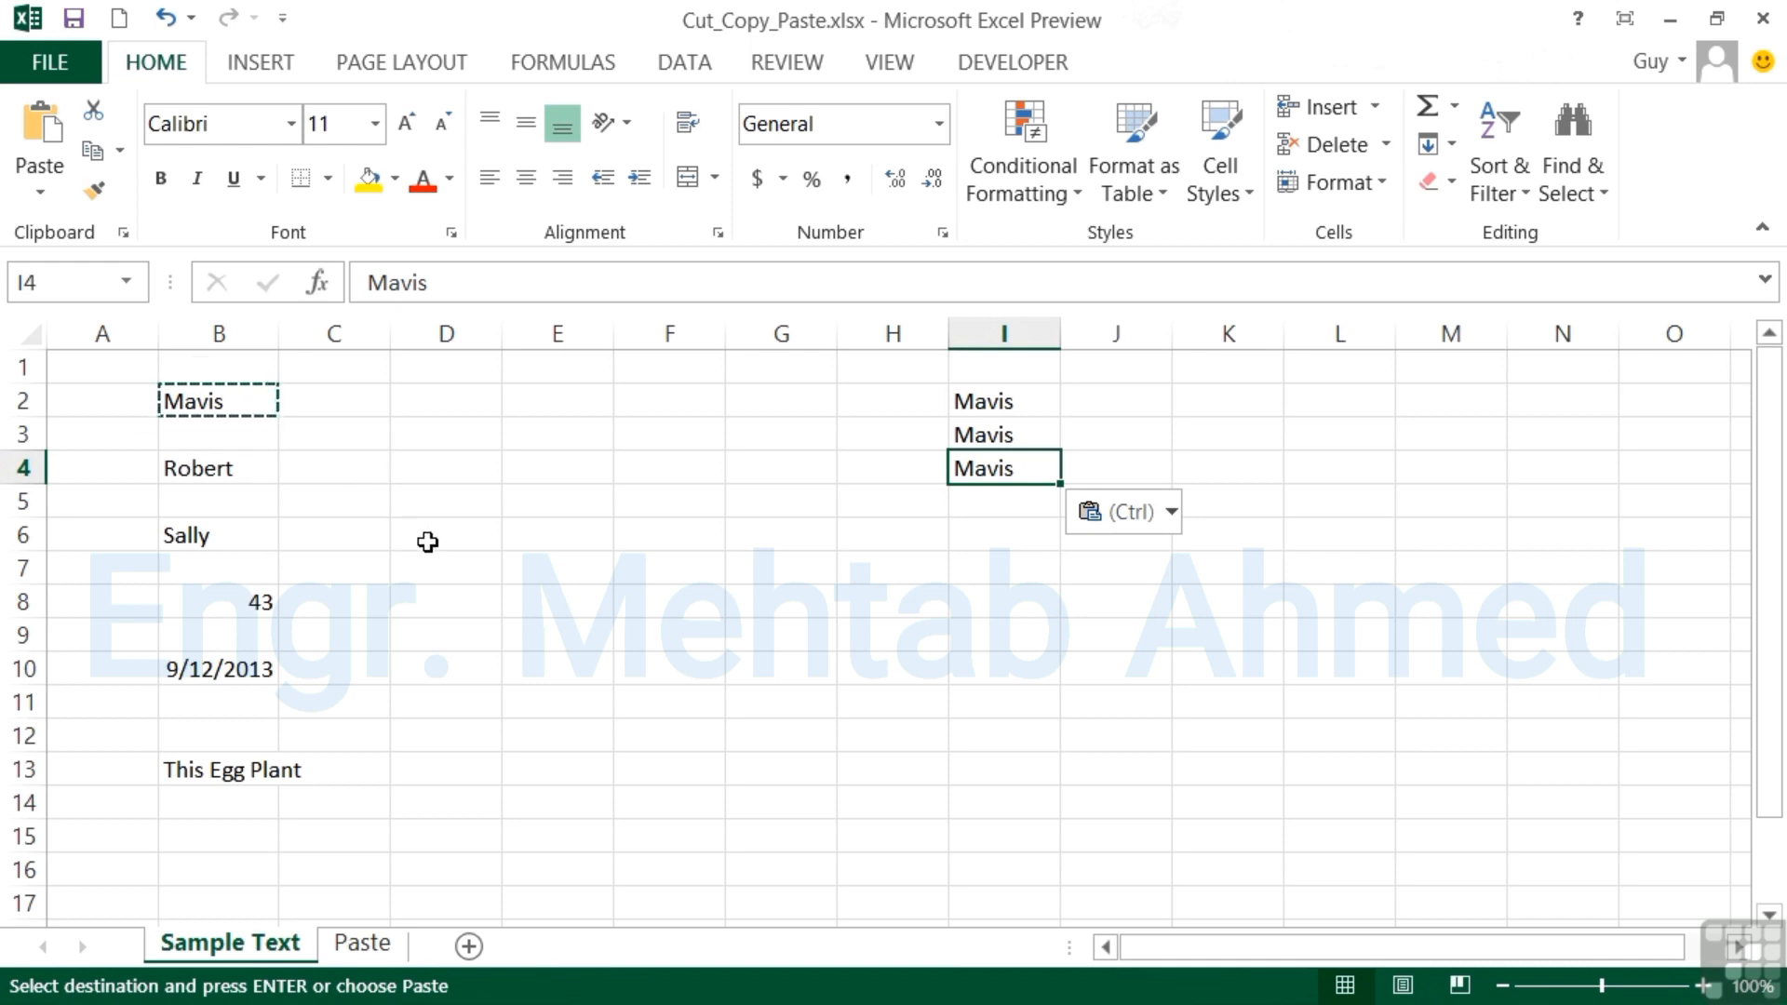
{"action": "left_click", "coordinate": [989, 510]}
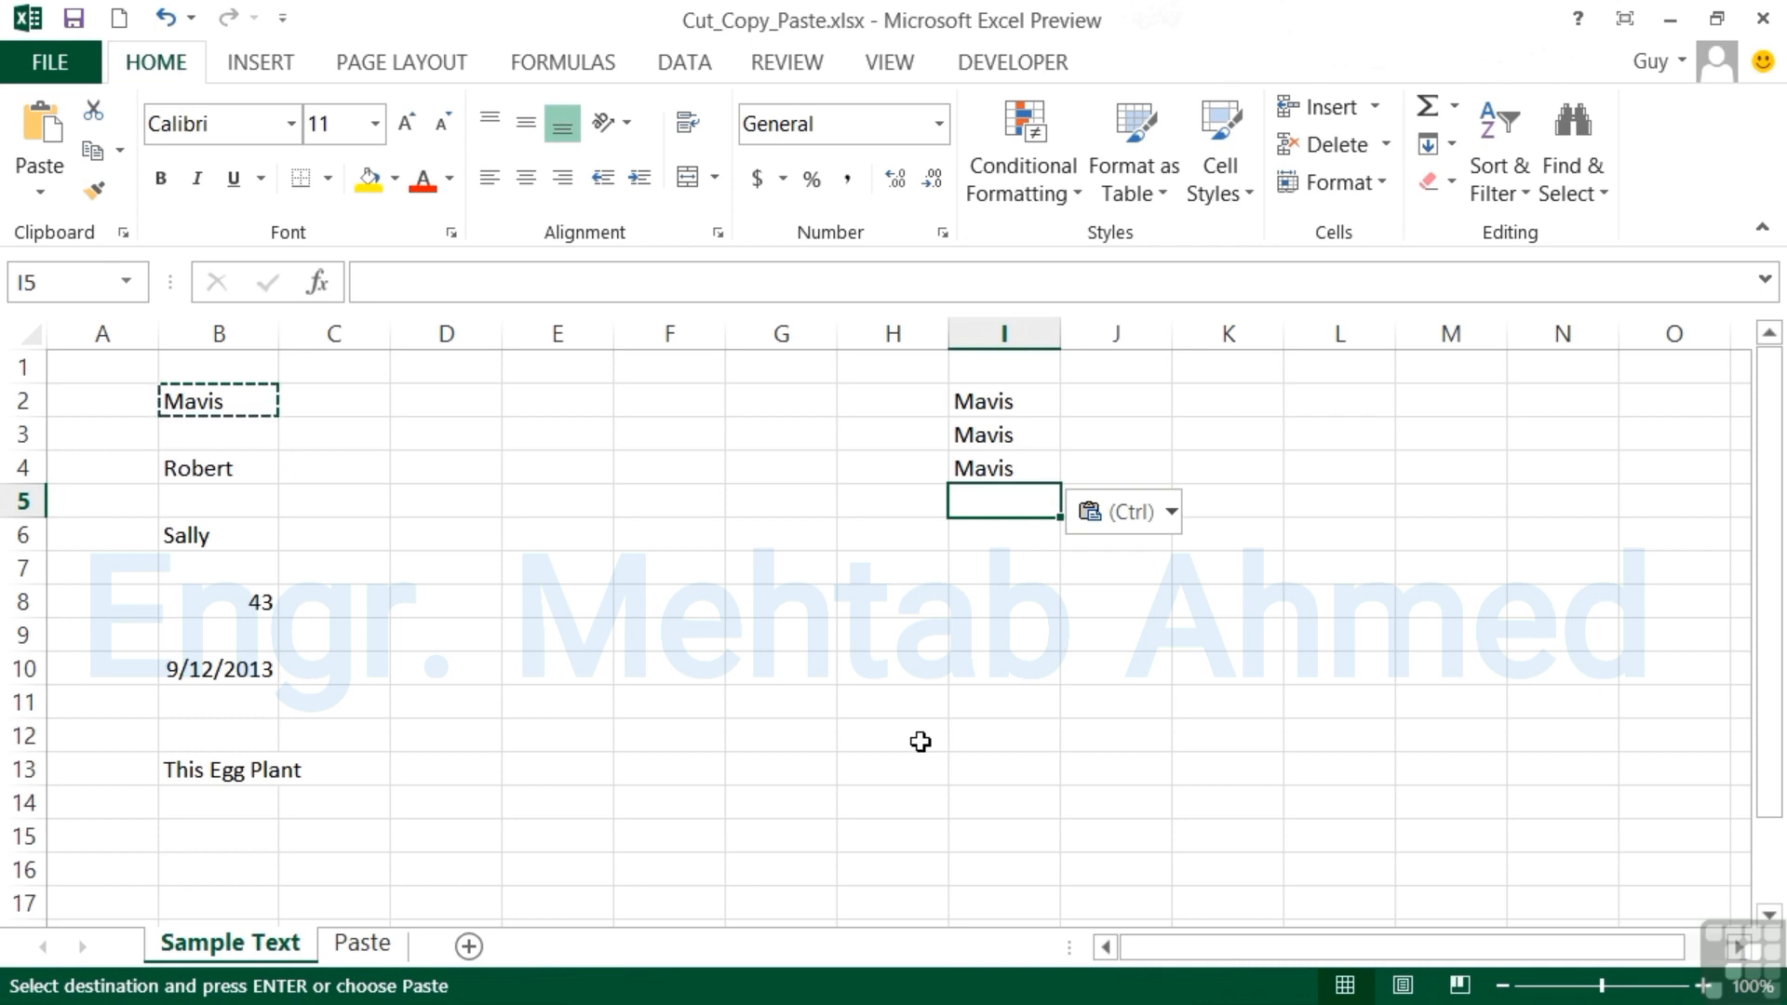
{"action": "key", "text": "Return"}
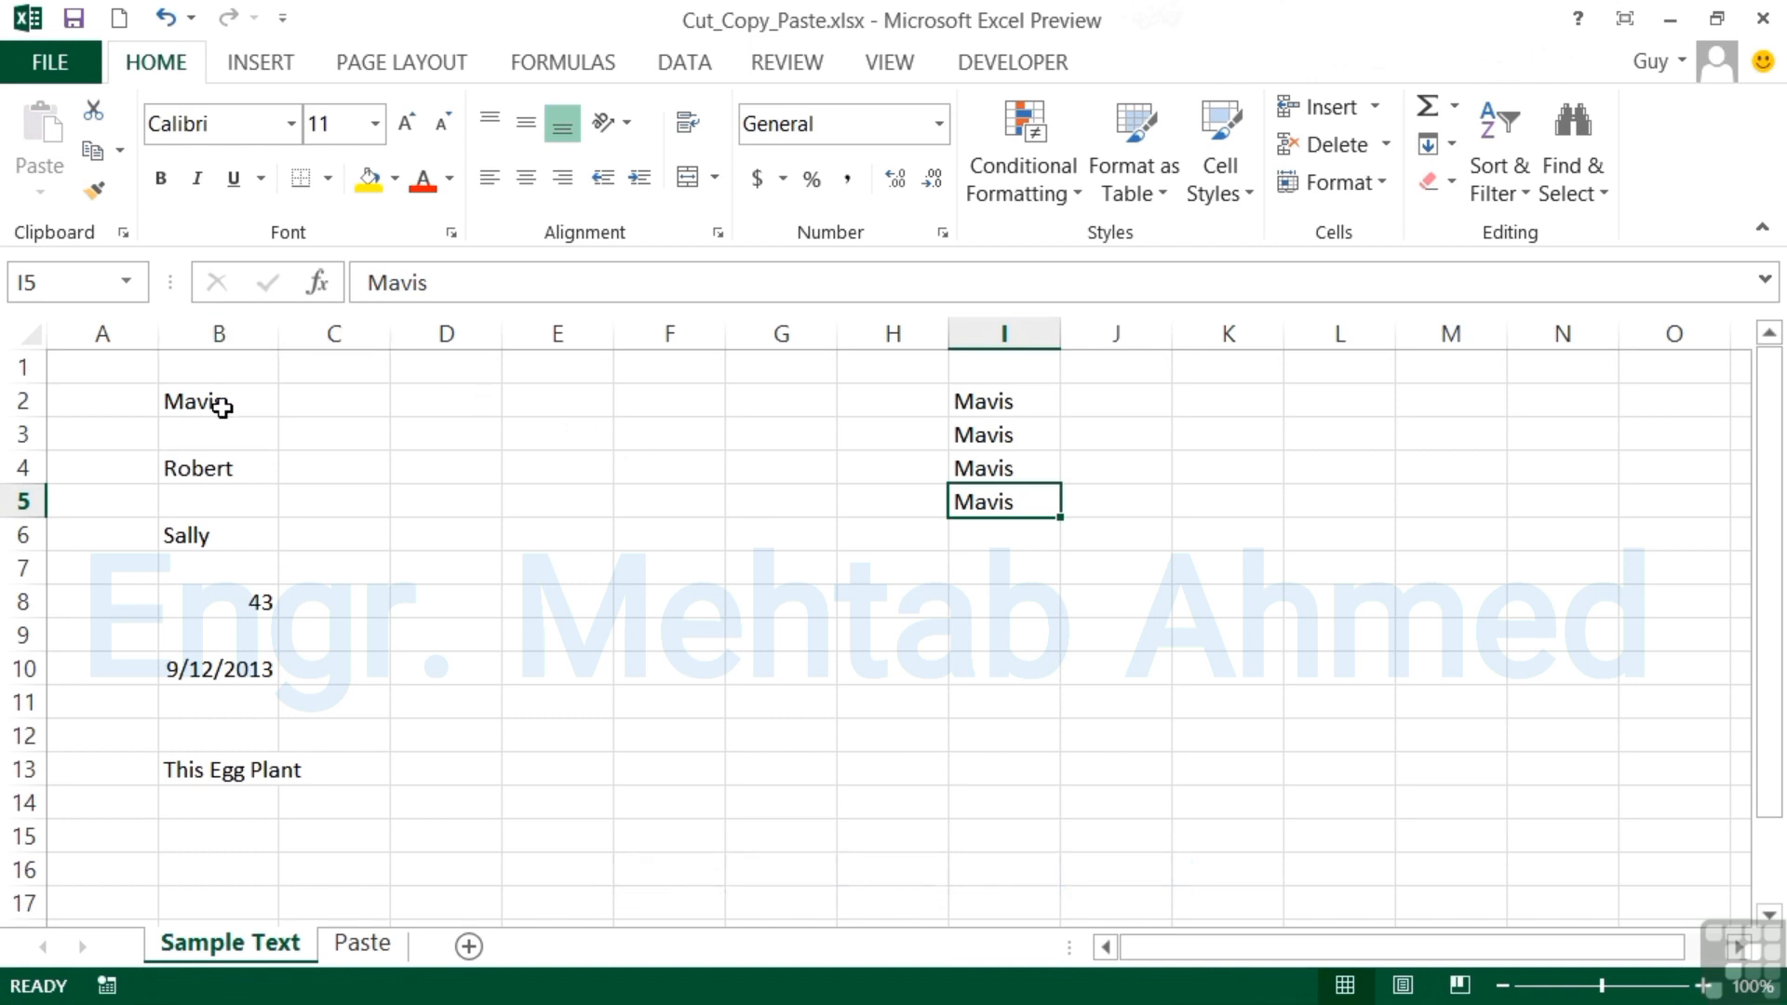
Cut Robert from B4 and paste it into K4.
{"action": "left_click", "coordinate": [238, 467]}
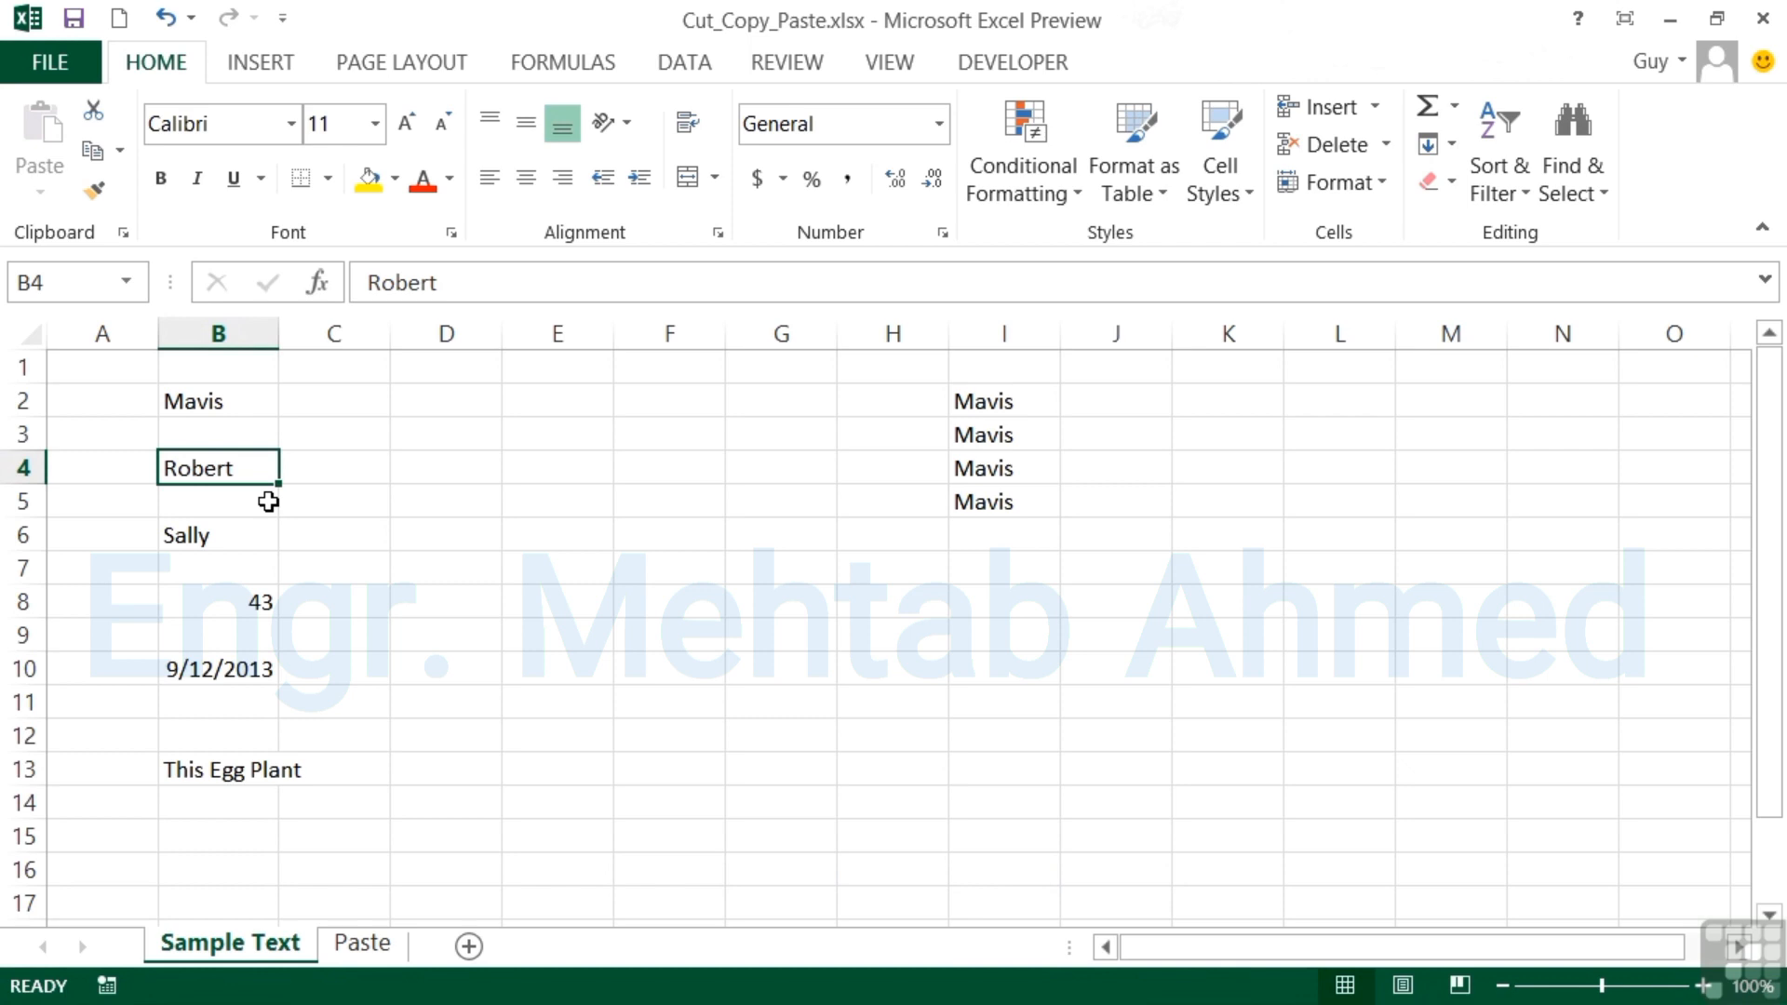
{"action": "key", "text": "ctrl+x"}
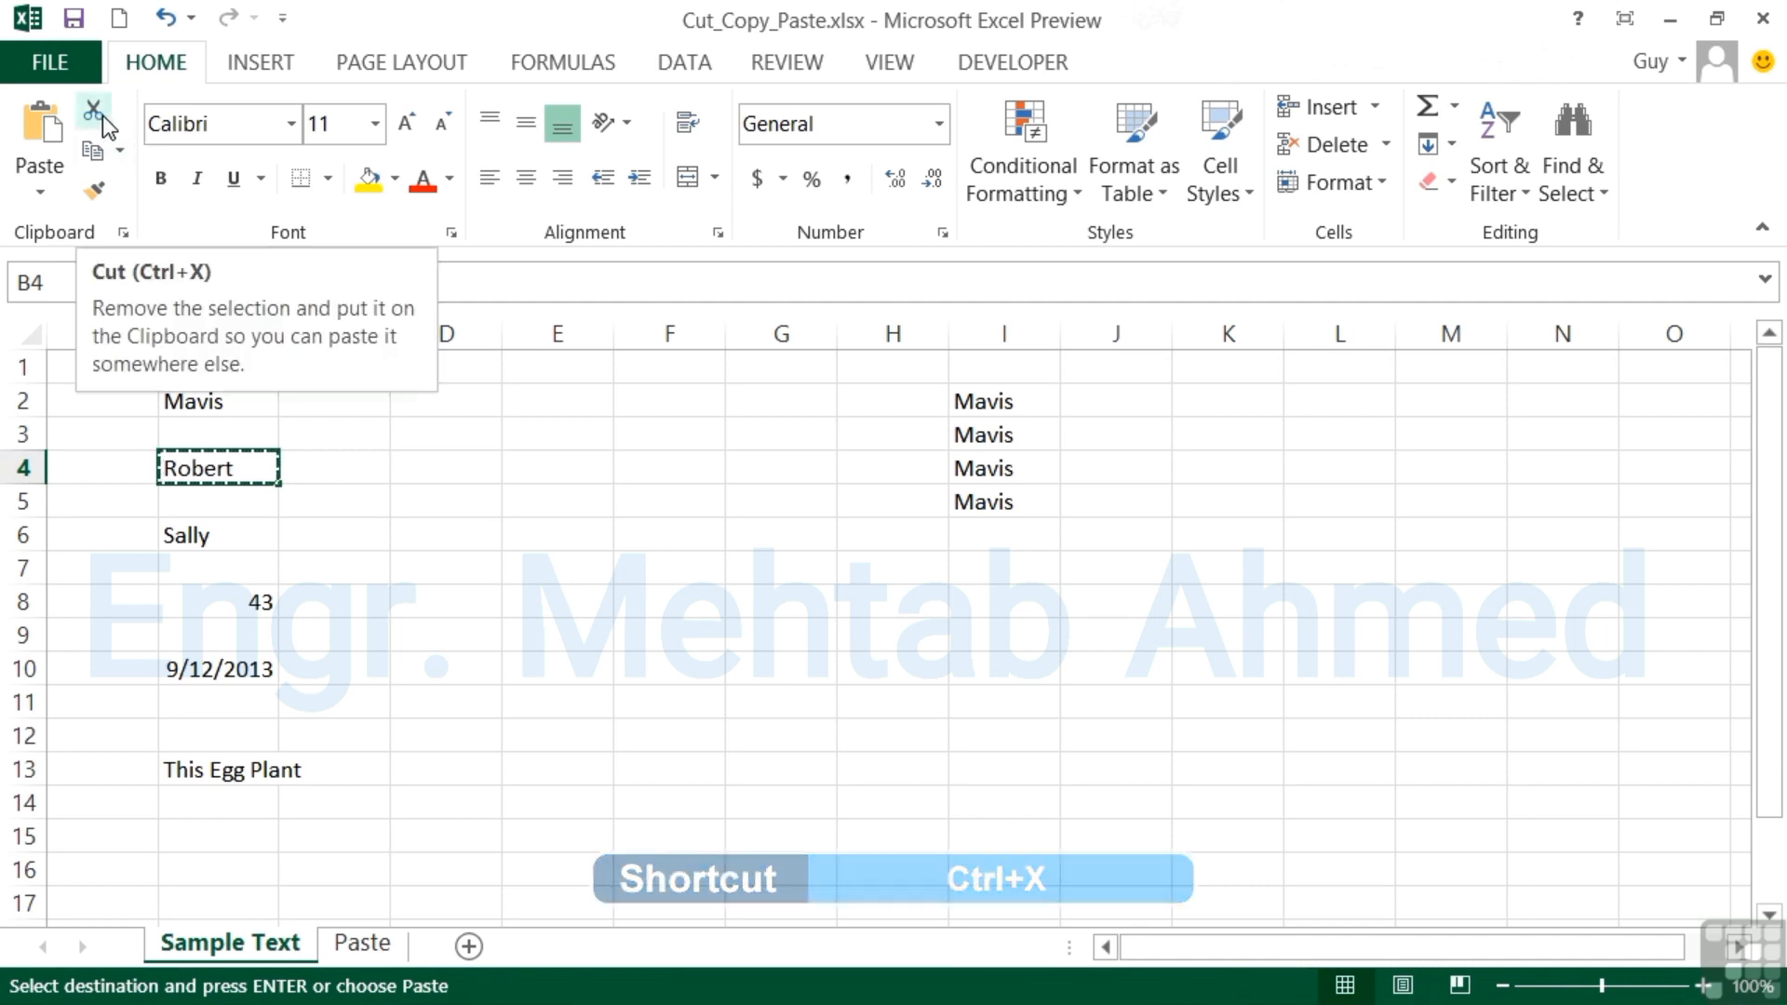
{"action": "right_click", "coordinate": [233, 475]}
{"action": "left_click", "coordinate": [325, 335]}
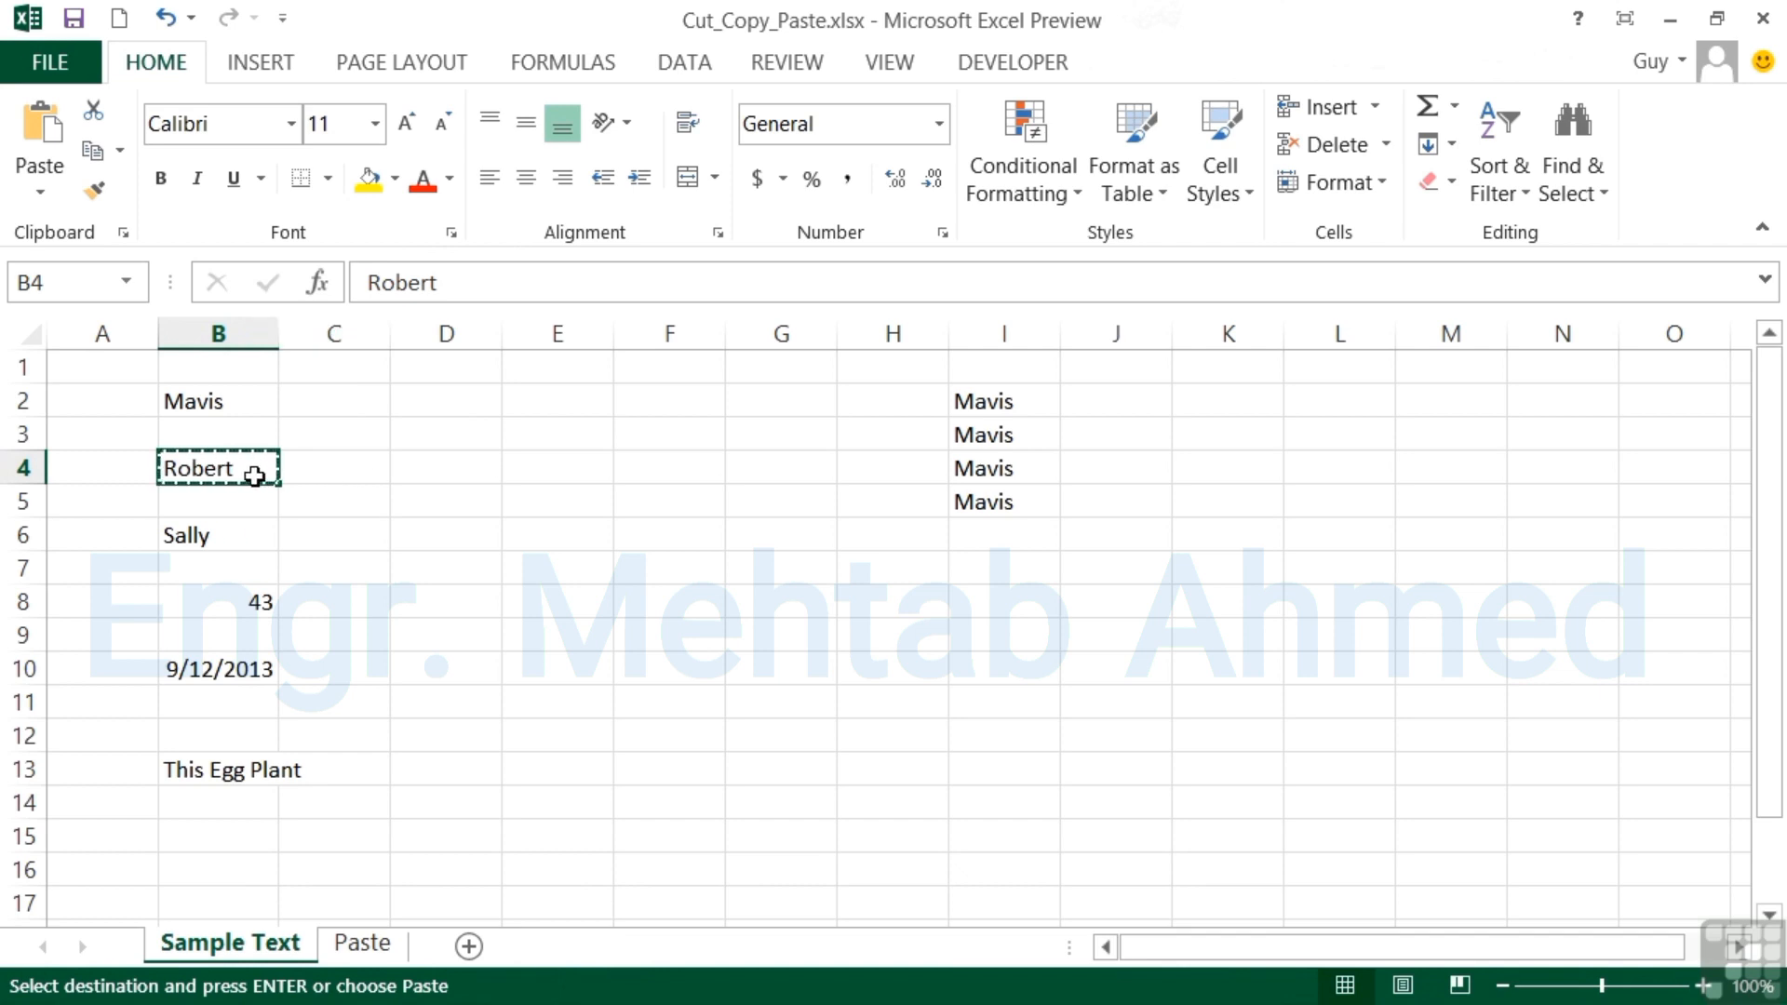
{"action": "key", "text": "Right"}
{"action": "key", "text": "Right"}
{"action": "key", "text": "Right"}
{"action": "key", "text": "Right"}
{"action": "key", "text": "Right"}
{"action": "key", "text": "Right"}
{"action": "key", "text": "Right"}
{"action": "key", "text": "Right"}
{"action": "key", "text": "Right"}
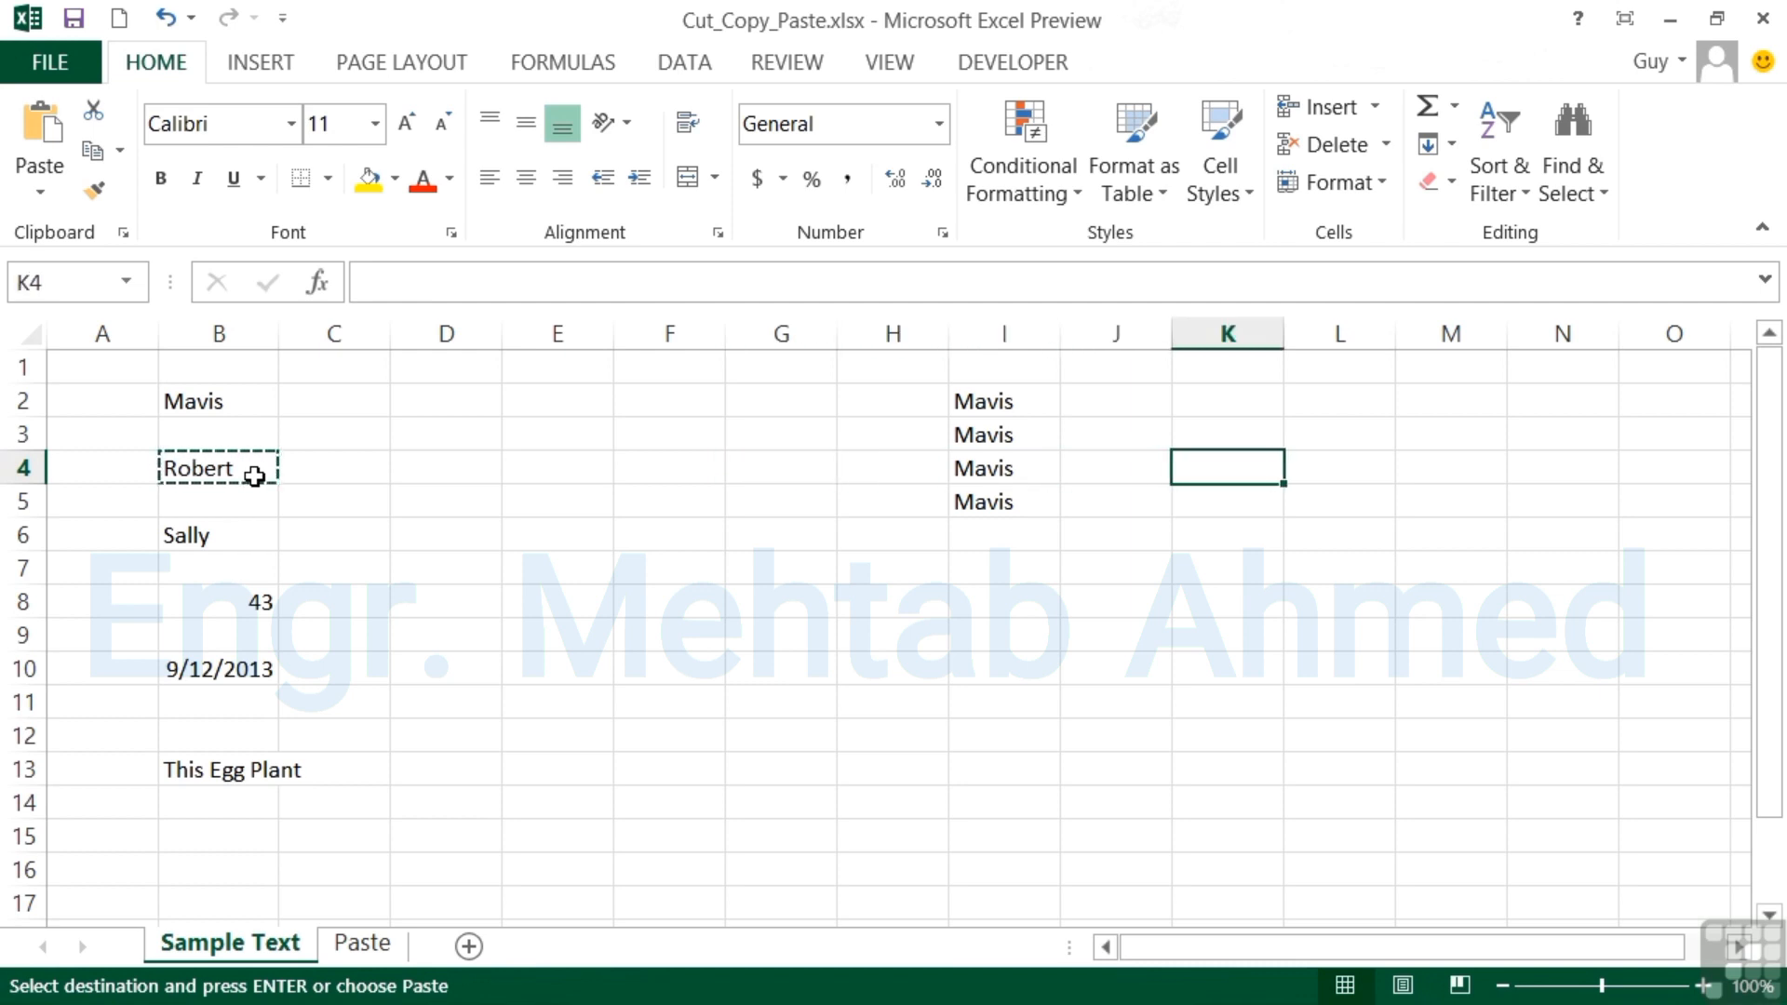
{"action": "key", "text": "Return"}
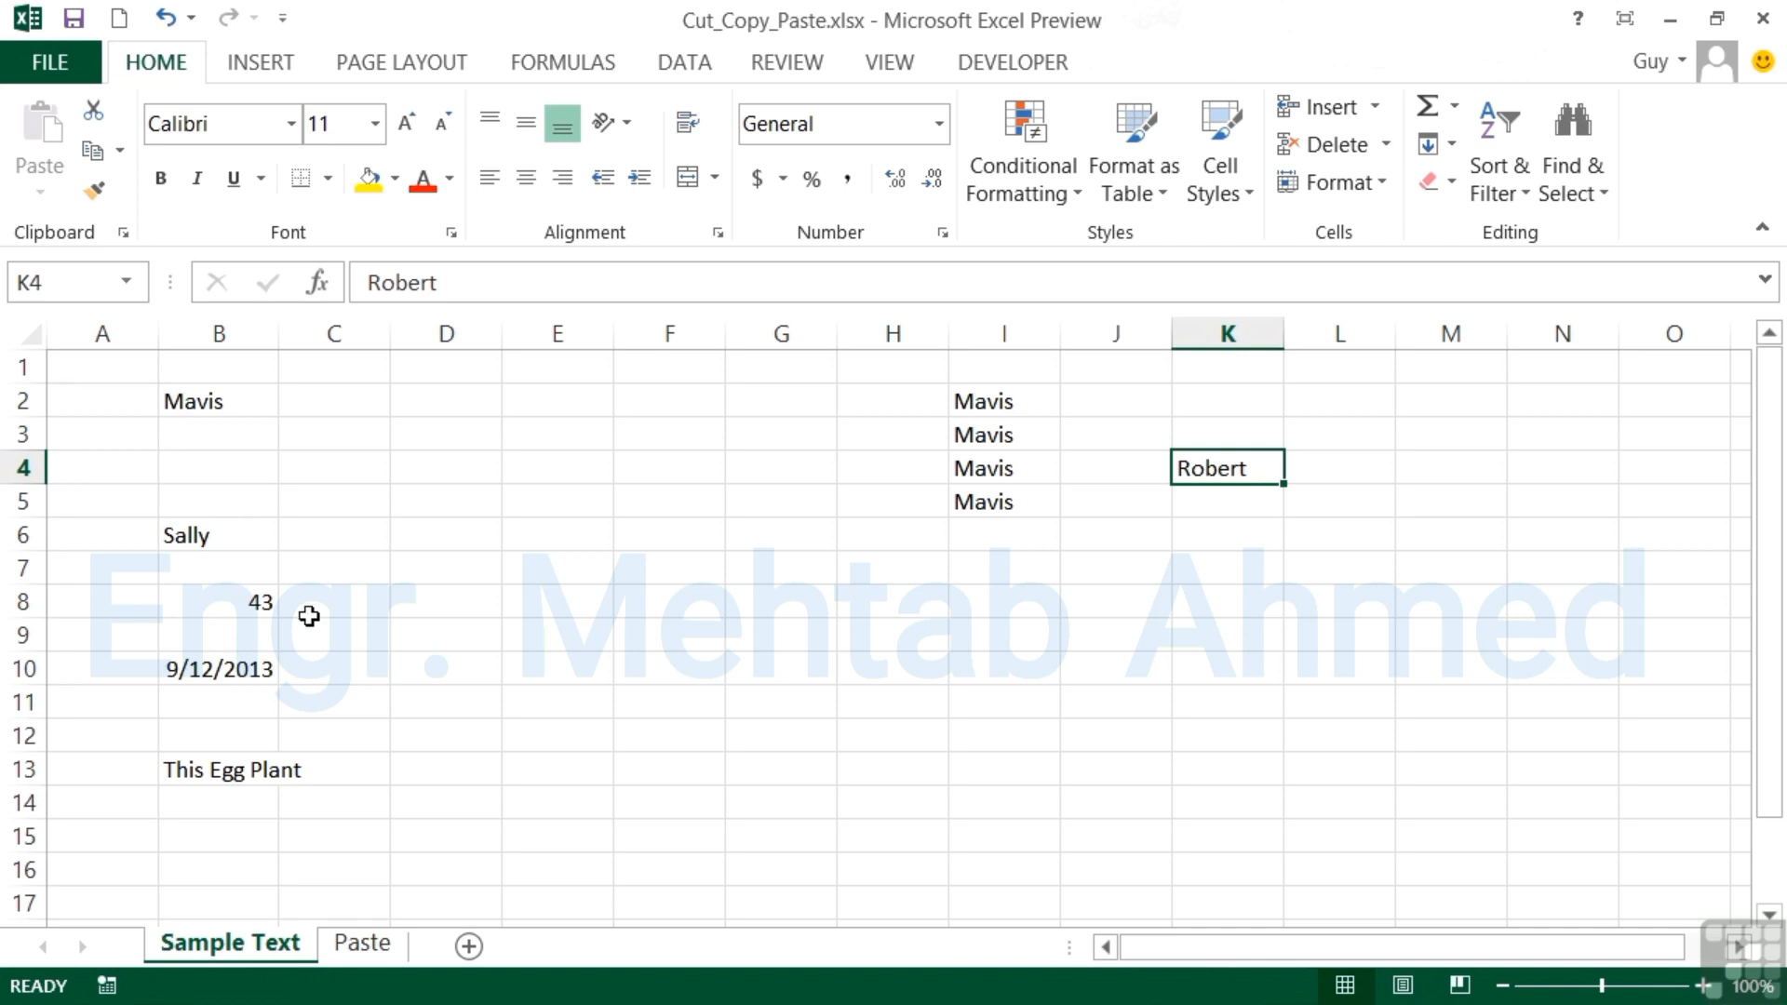
Copy the 43 in B8 and paste it into L4.
{"action": "left_click", "coordinate": [251, 606]}
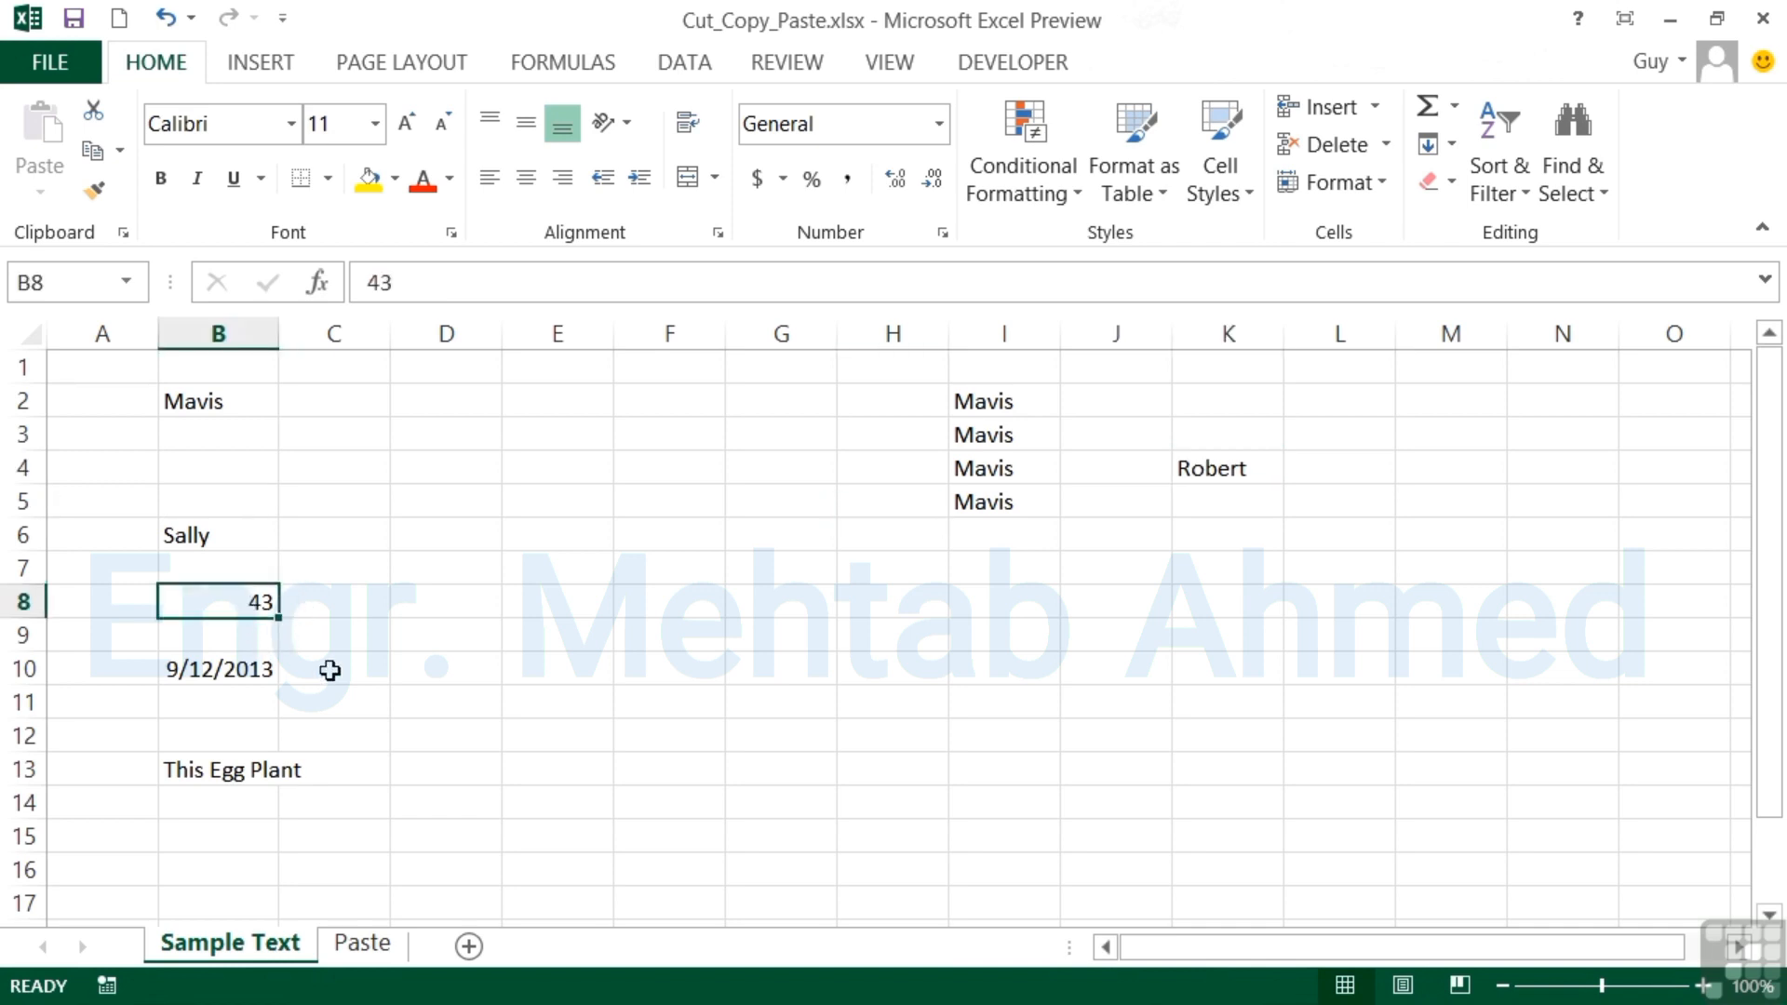
{"action": "key", "text": "ctrl+c"}
{"action": "key", "text": "Right"}
{"action": "key", "text": "Right"}
{"action": "key", "text": "Right"}
{"action": "key", "text": "Right"}
{"action": "key", "text": "Right"}
{"action": "key", "text": "Right"}
{"action": "key", "text": "Right"}
{"action": "key", "text": "Right"}
{"action": "key", "text": "Right"}
{"action": "key", "text": "Right"}
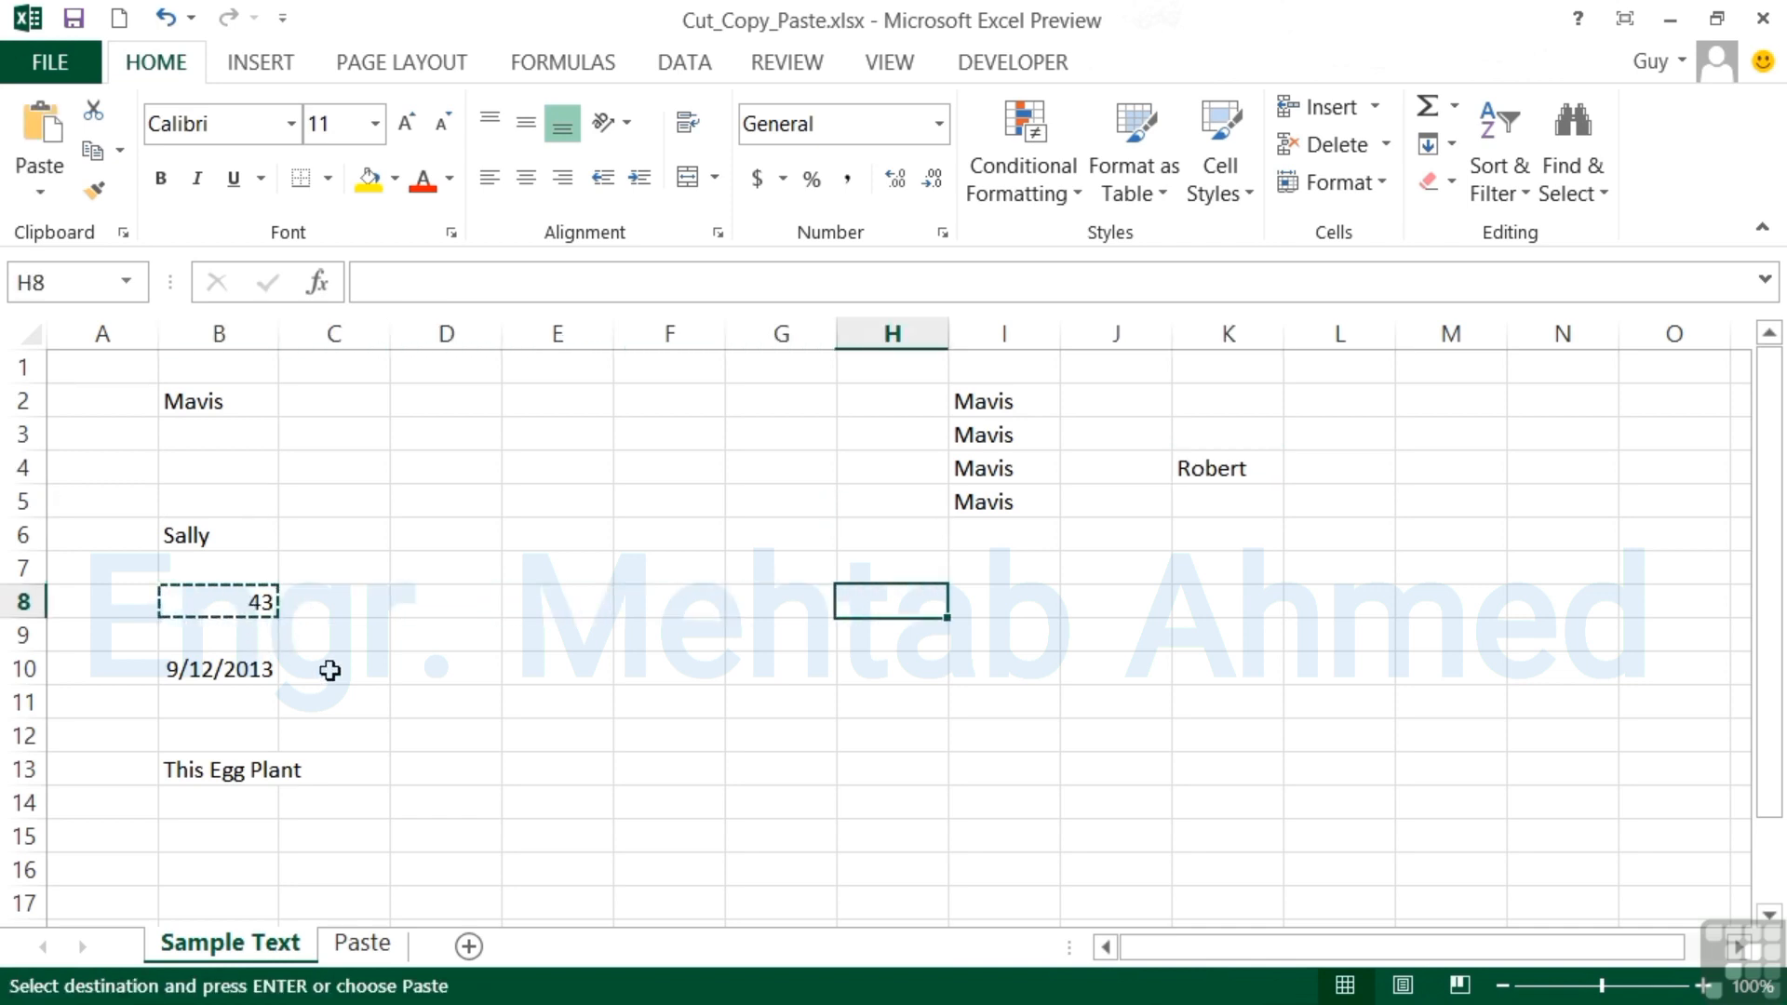
{"action": "key", "text": "Up"}
{"action": "key", "text": "Up"}
{"action": "key", "text": "Up"}
{"action": "key", "text": "Up"}
{"action": "key", "text": "Return"}
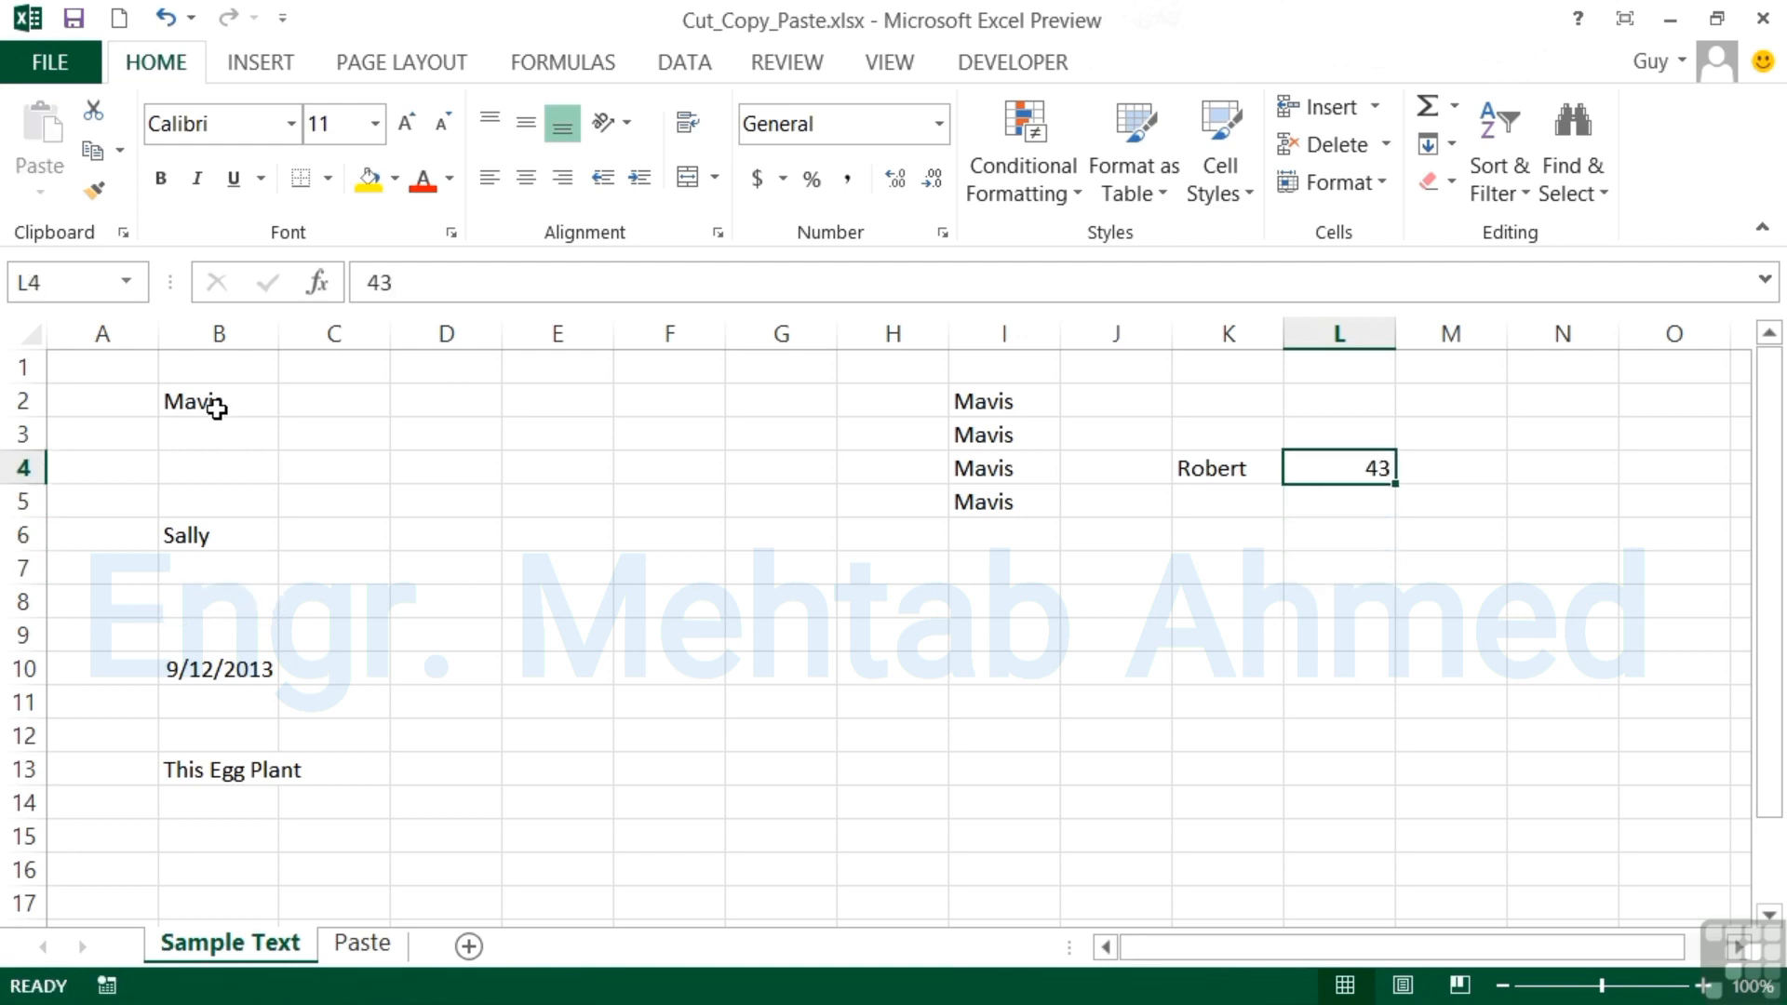
Copy the range B2:B14 and paste it at E3 and at K7 on the Paste sheet.
{"action": "left_click_drag", "start_coordinate": [215, 406], "coordinate": [199, 797]}
{"action": "key", "text": "ctrl+c"}
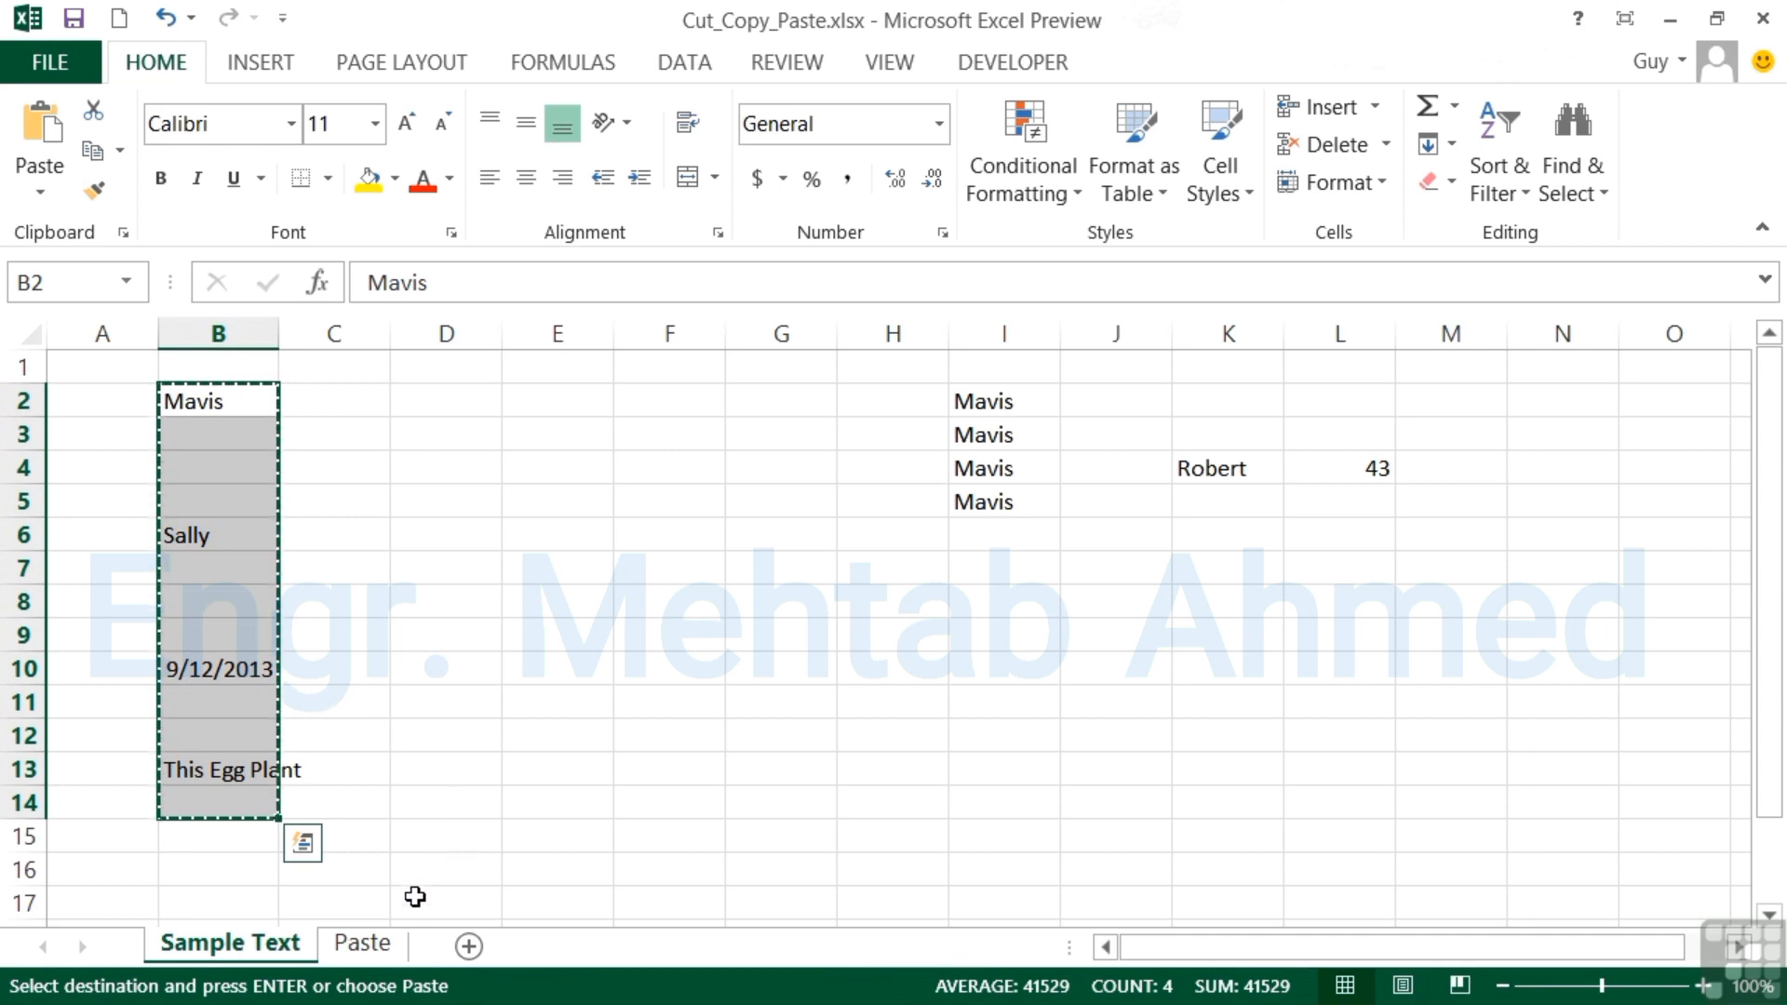
{"action": "left_click", "coordinate": [363, 943]}
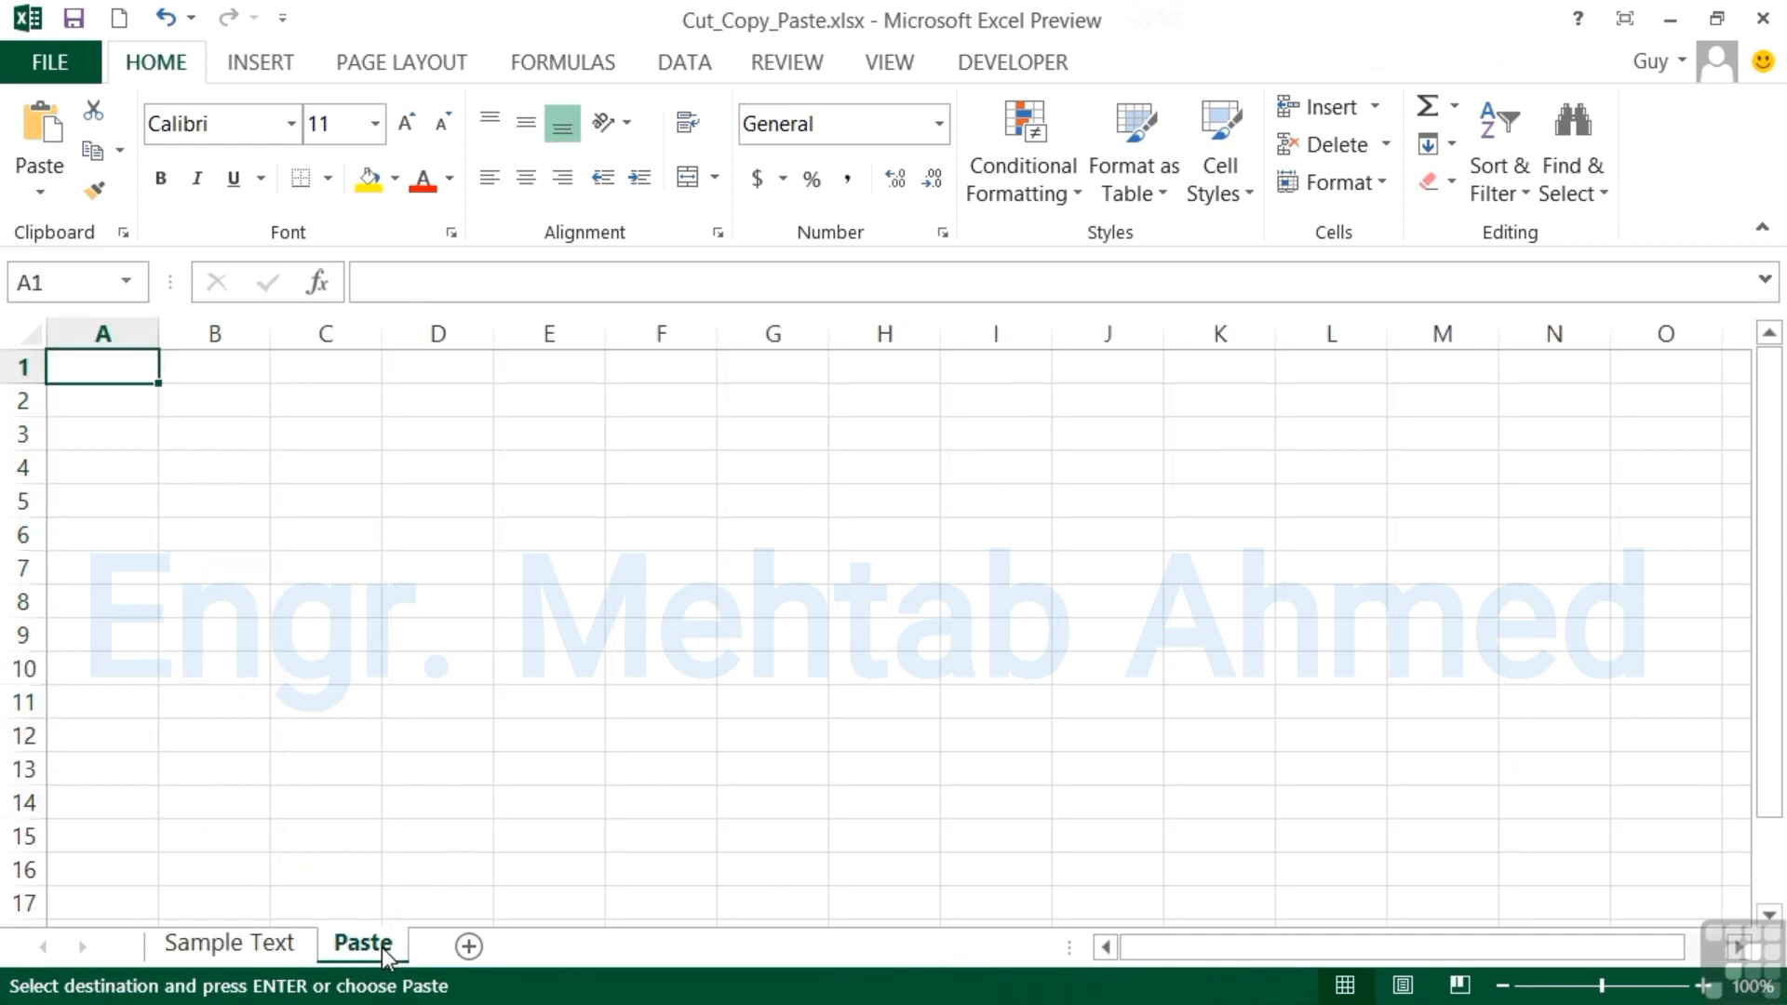
{"action": "left_click", "coordinate": [549, 434]}
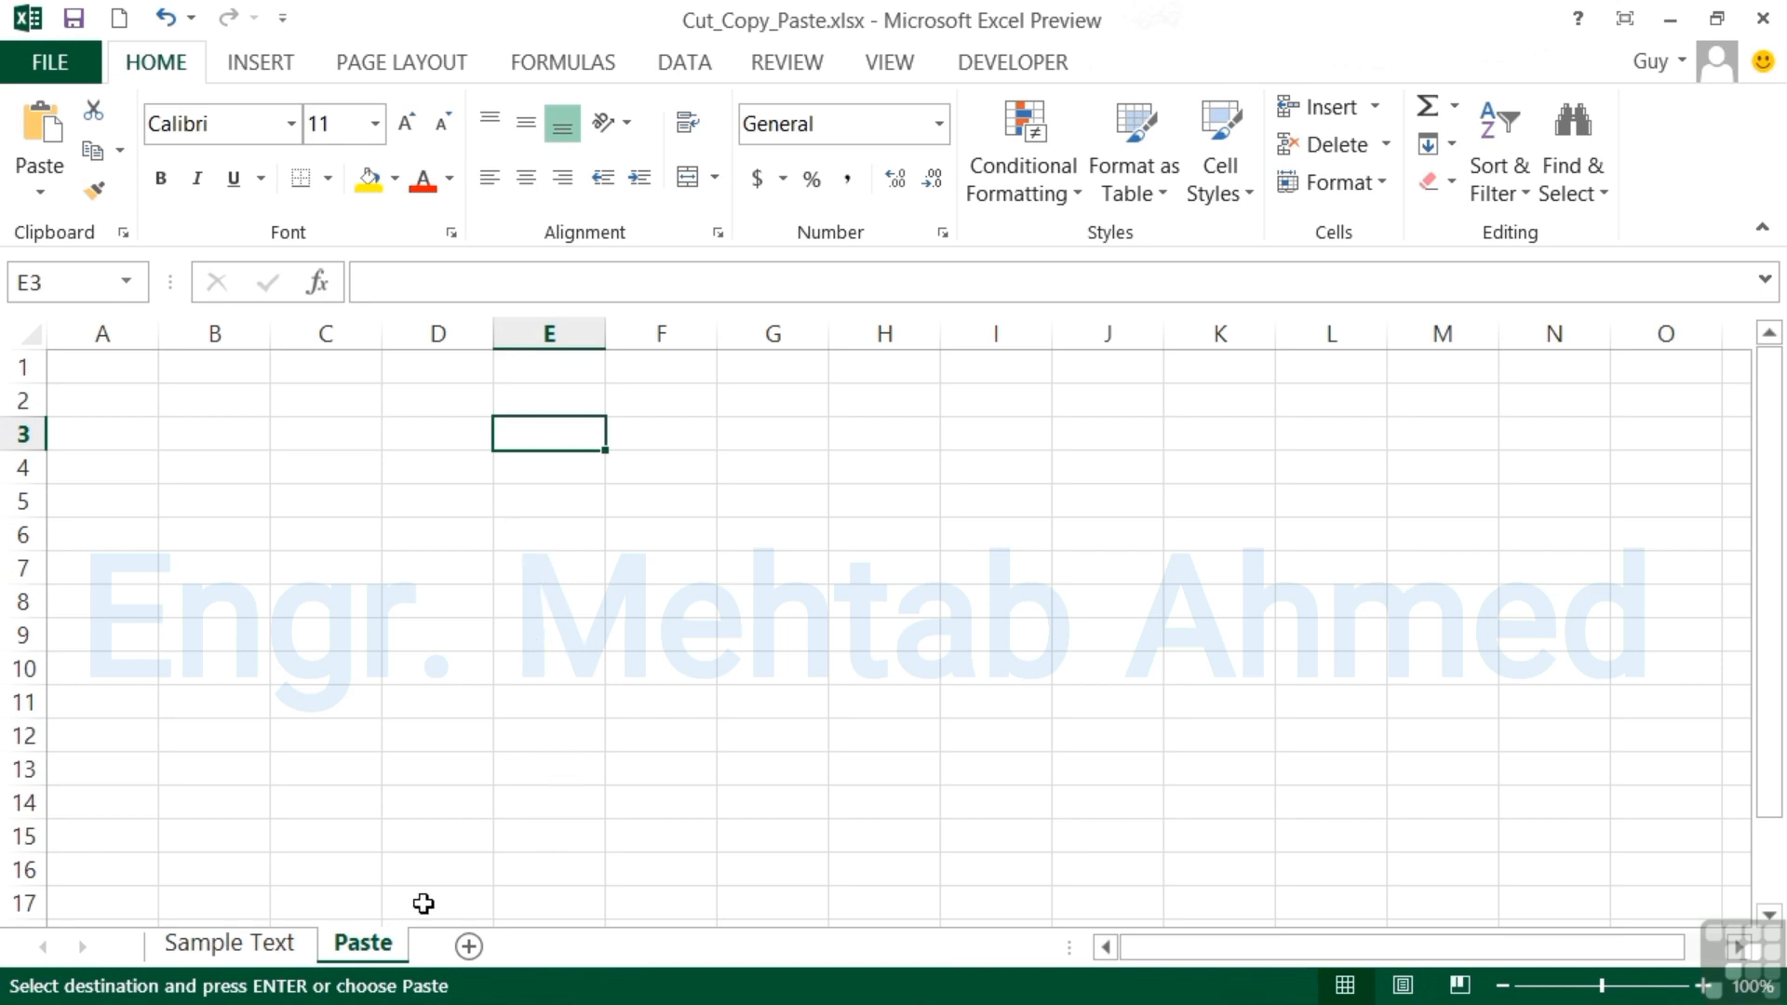
{"action": "left_click", "coordinate": [231, 943]}
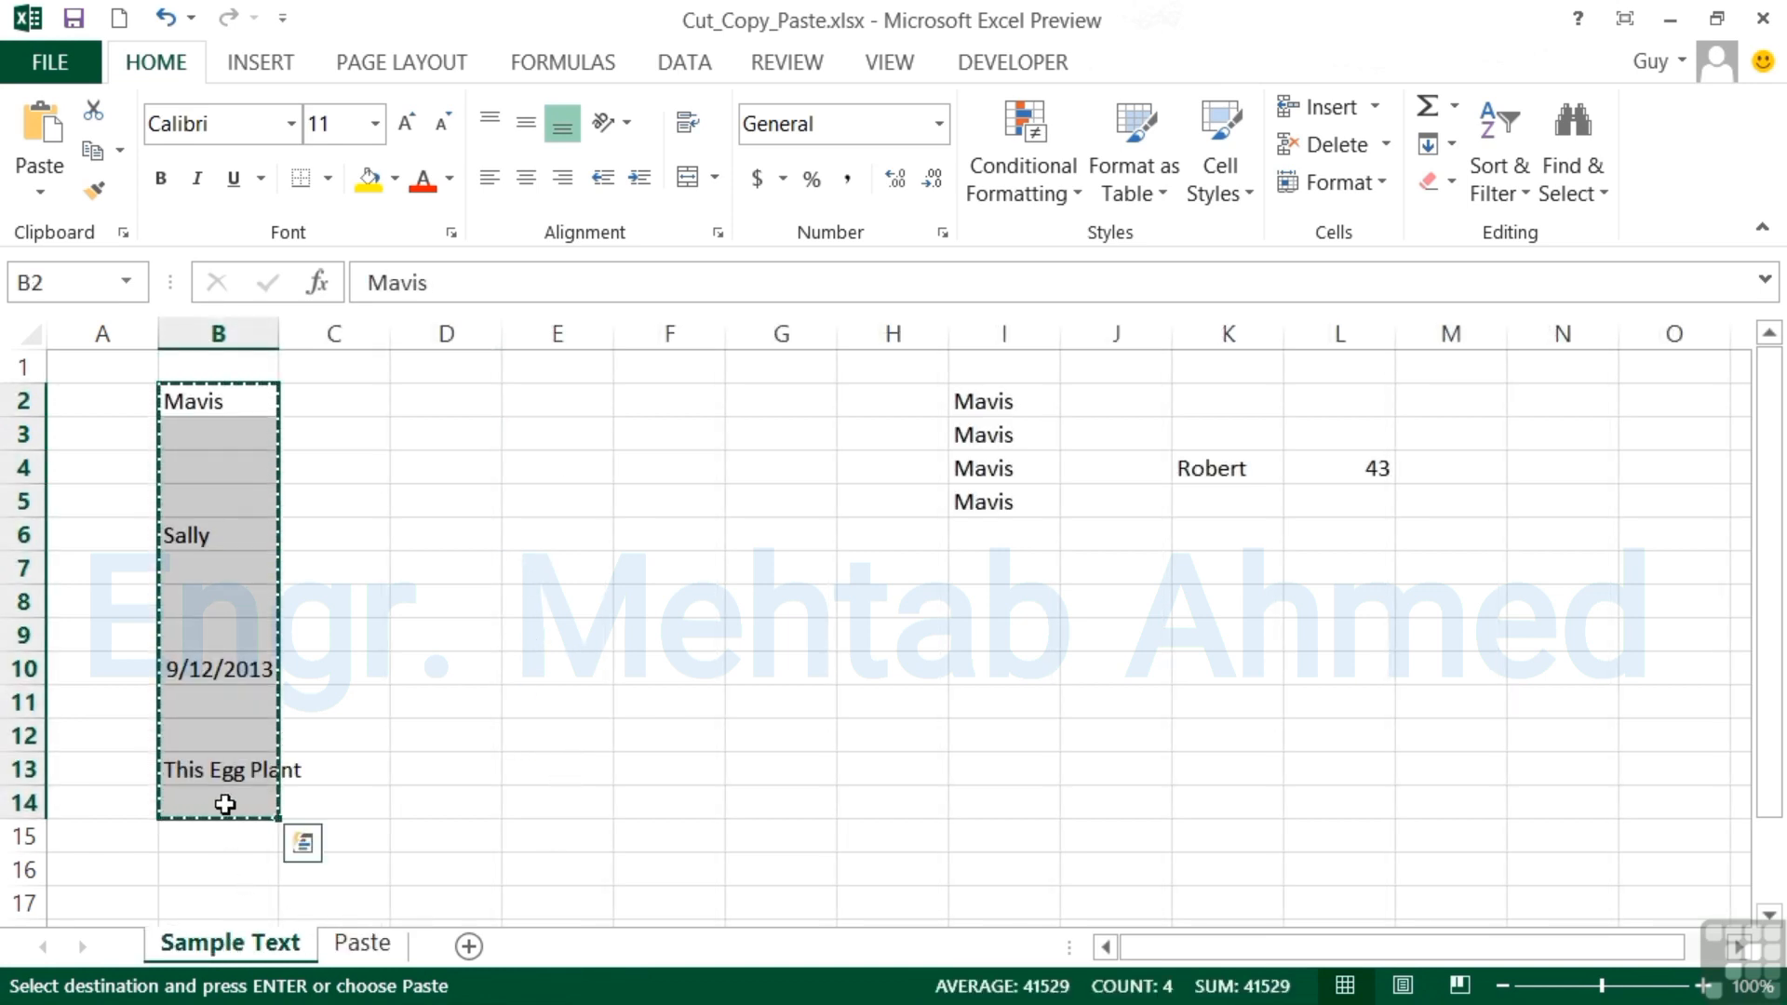
{"action": "left_click", "coordinate": [361, 942]}
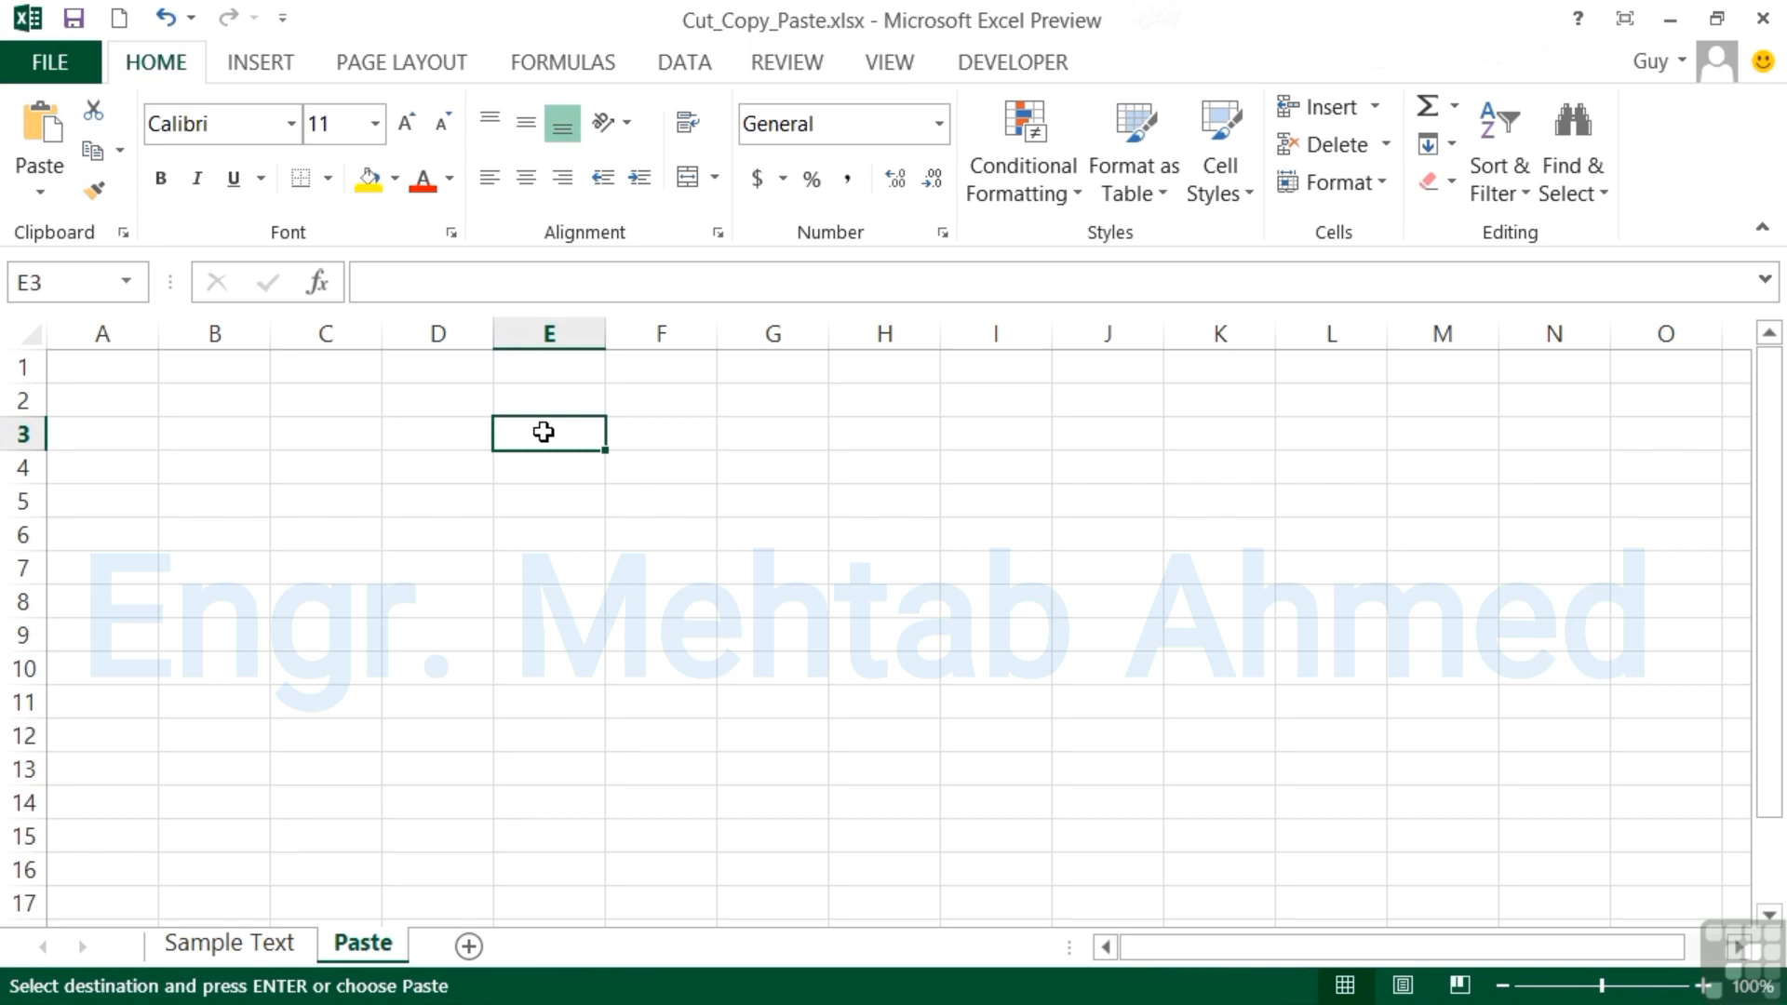
{"action": "key", "text": "ctrl+v"}
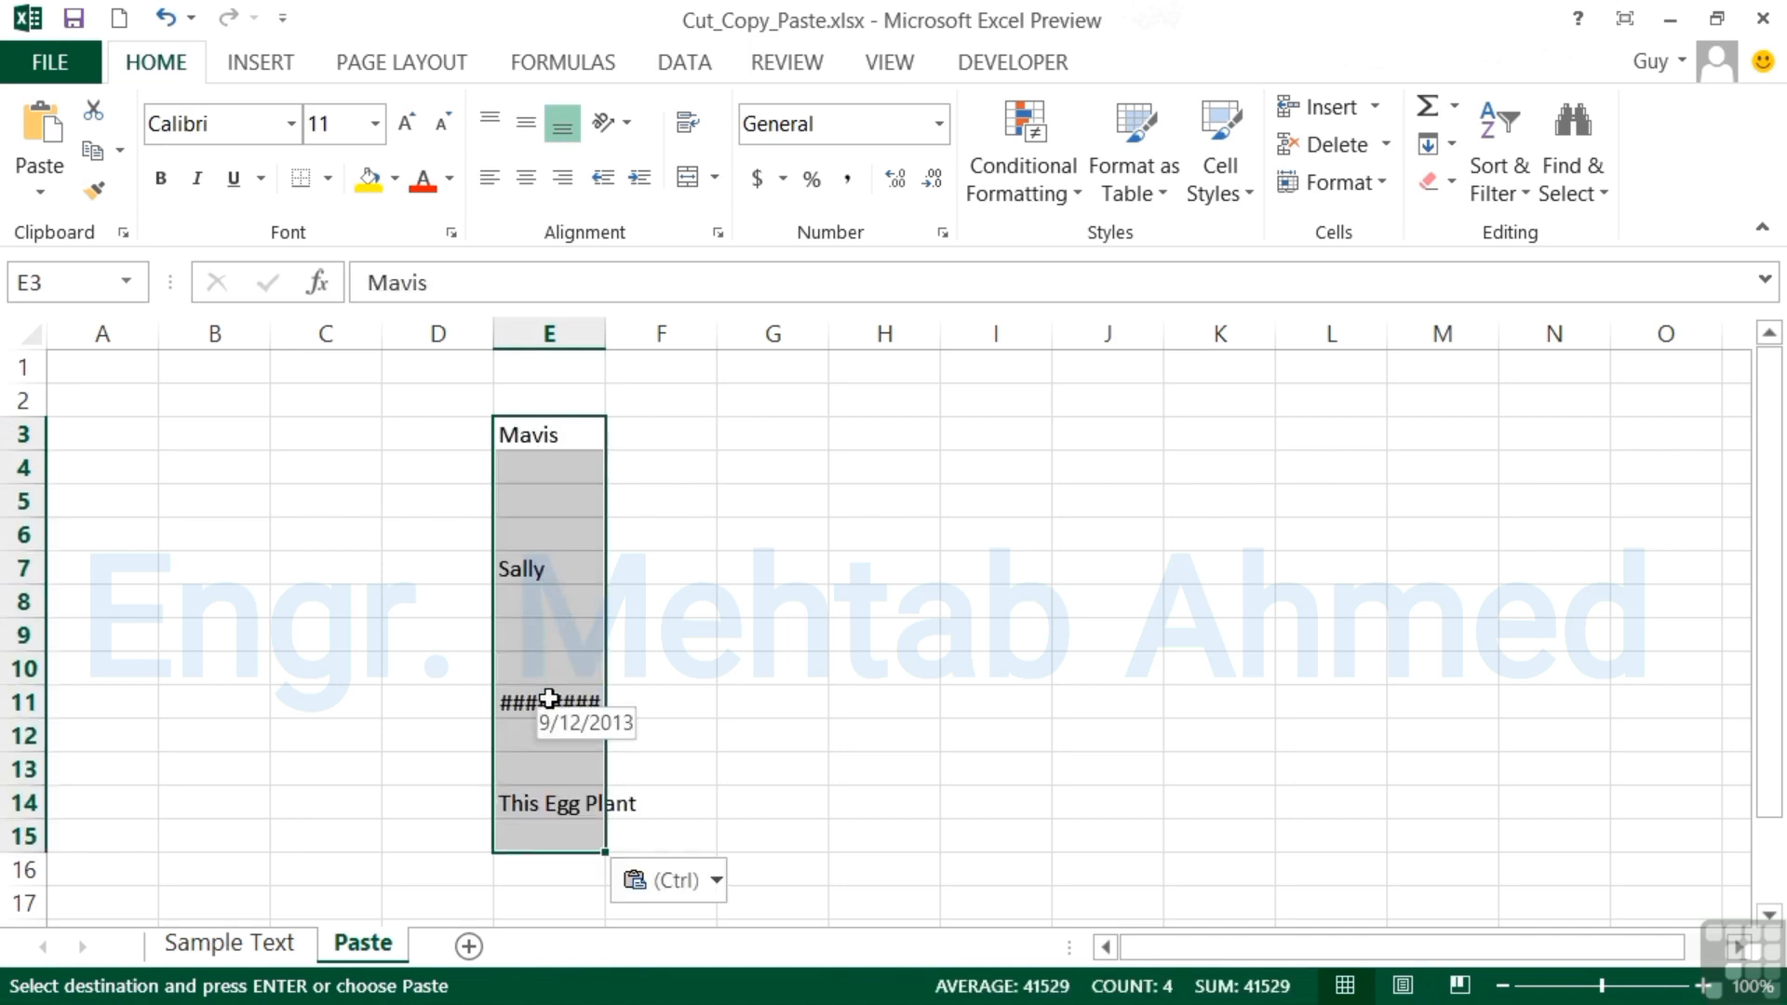
{"action": "left_click", "coordinate": [1201, 578]}
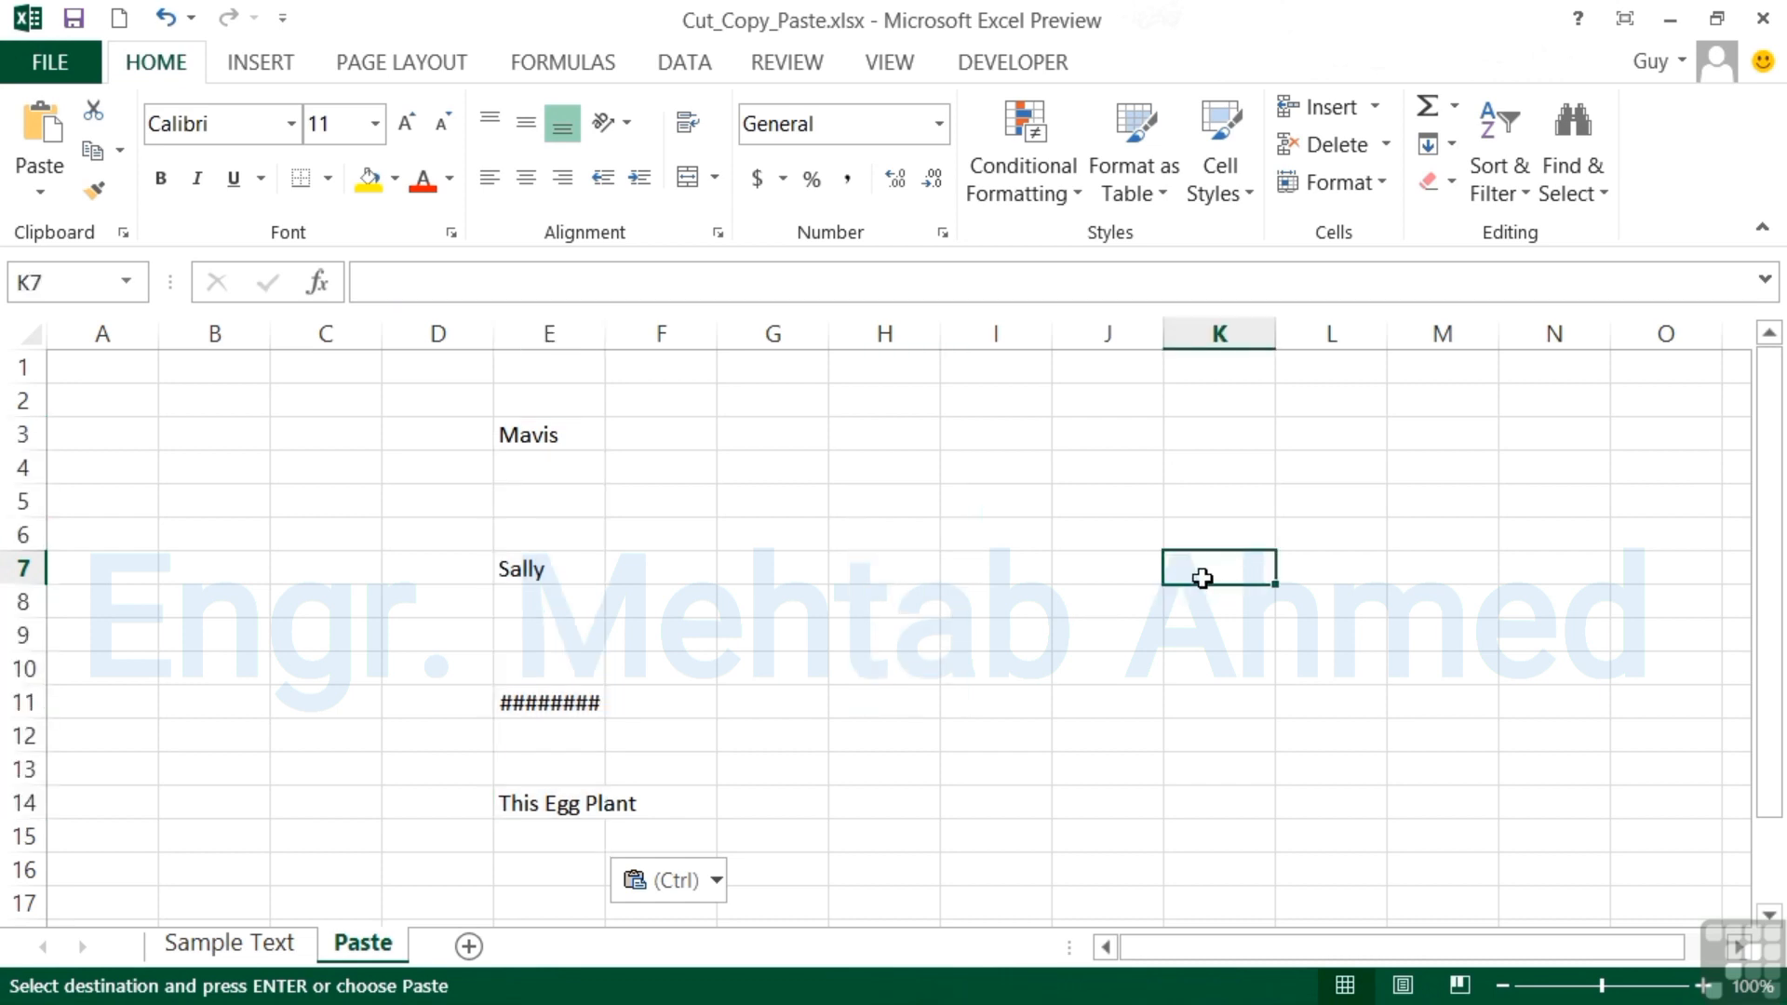
{"action": "key", "text": "ctrl+v"}
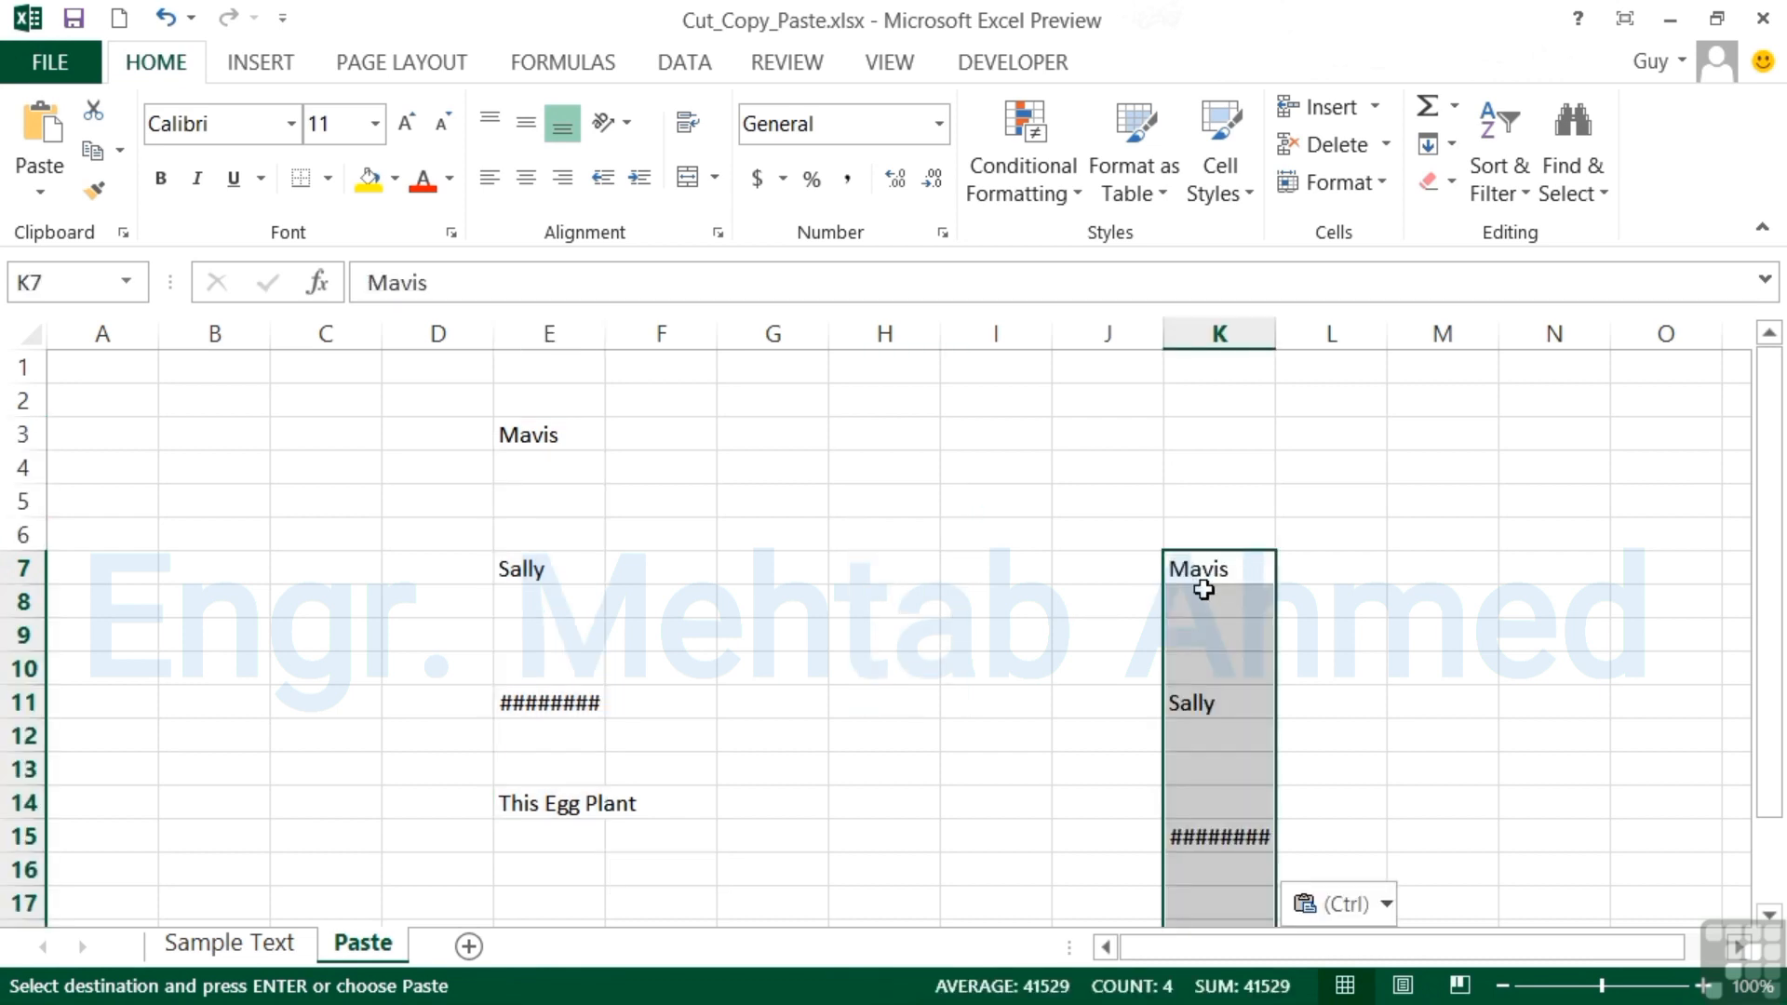
Widen columns K and E on the Paste sheet so the pasted dates display in full.
{"action": "scroll", "coordinate": [1202, 581], "scroll_direction": "down", "scroll_amount": 1}
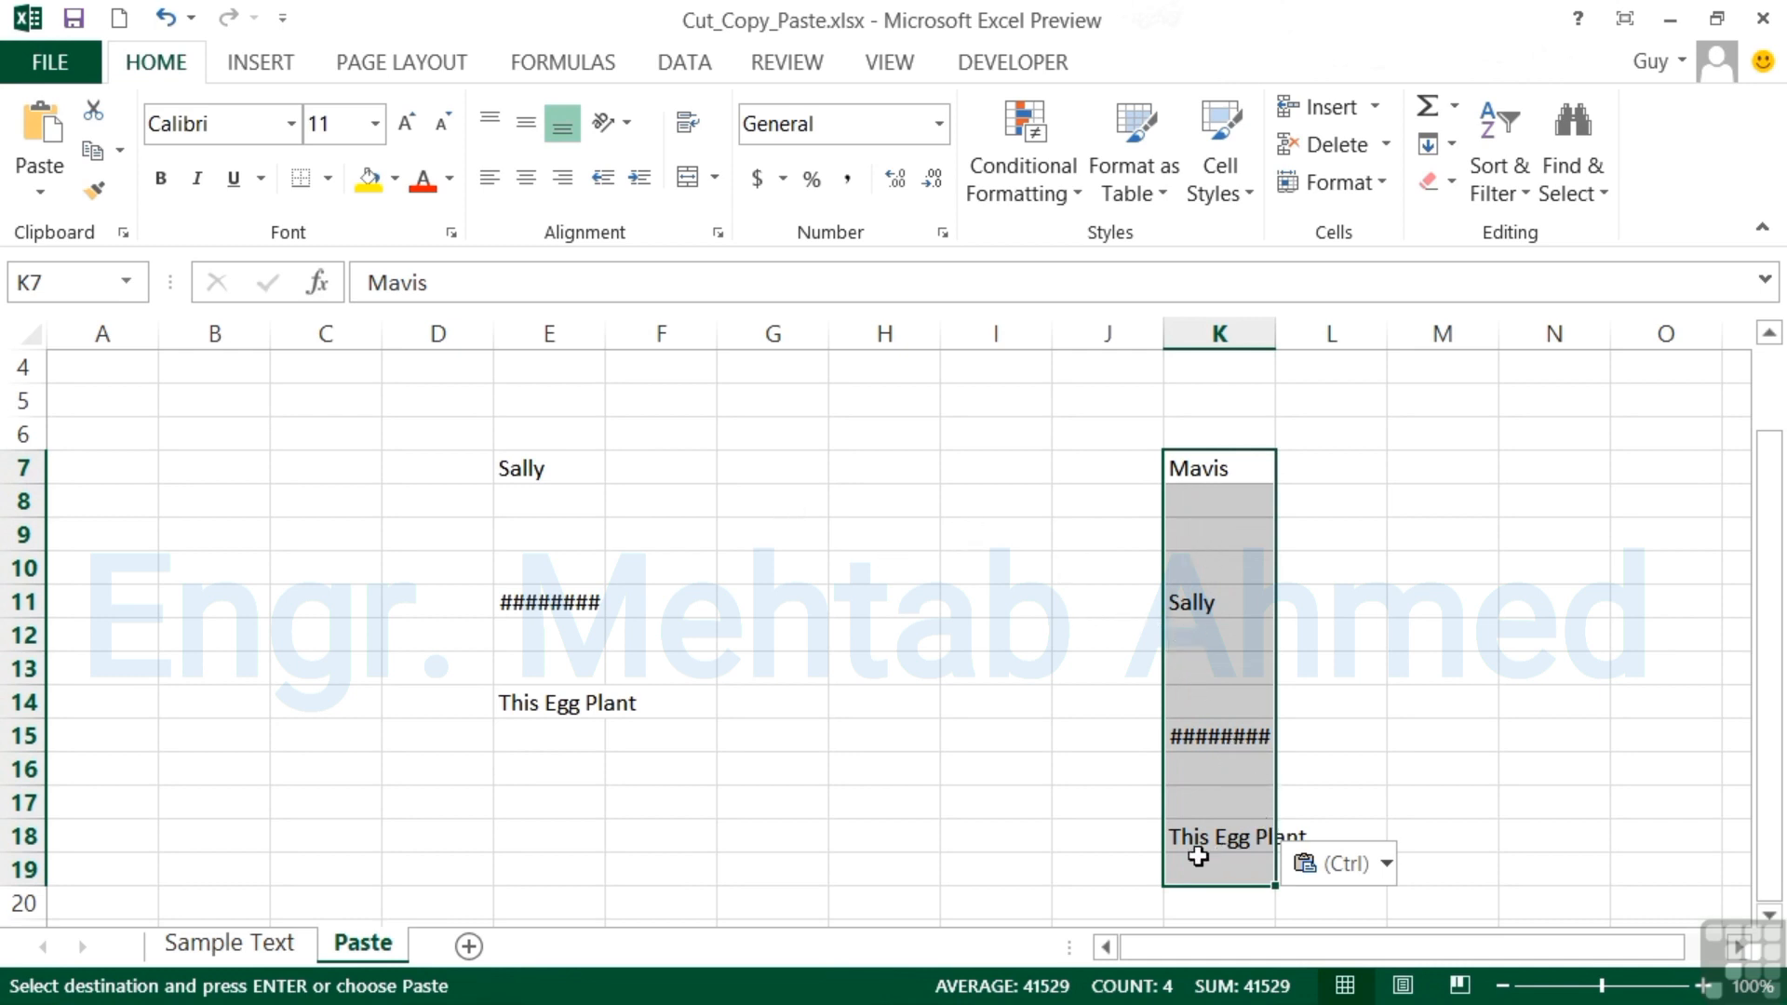
{"action": "left_click", "coordinate": [1204, 740]}
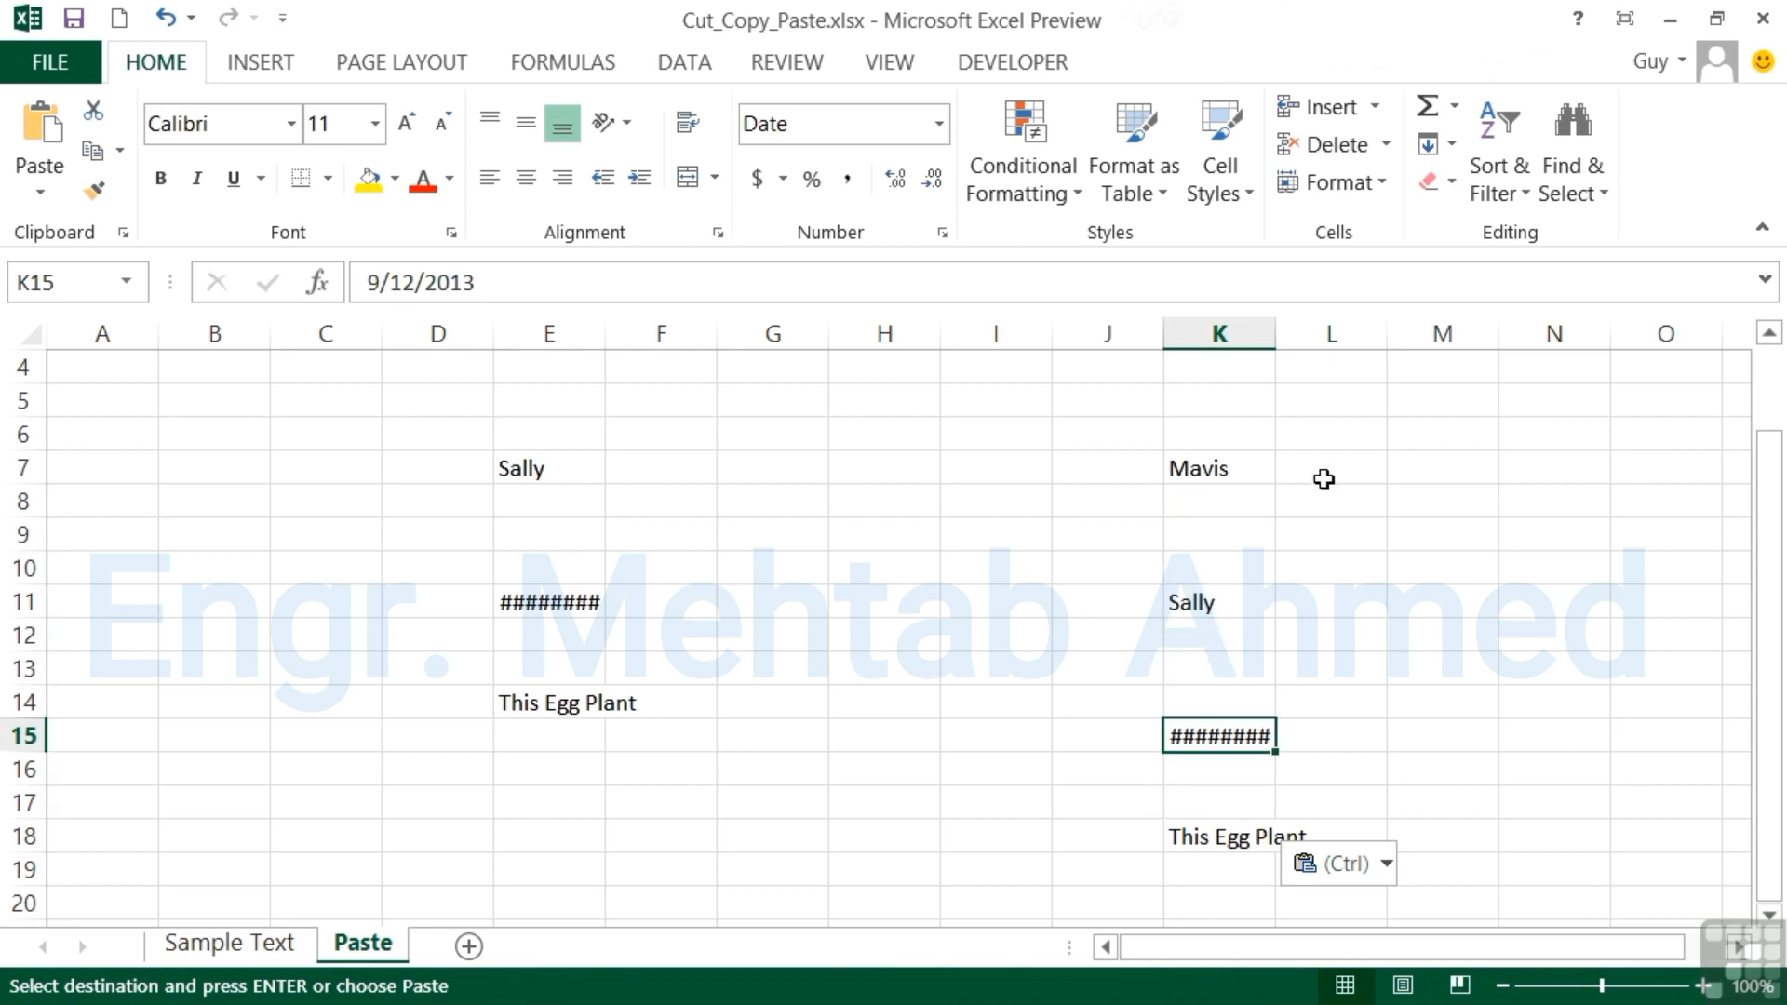
{"action": "left_click_drag", "start_coordinate": [1277, 333], "coordinate": [1301, 335]}
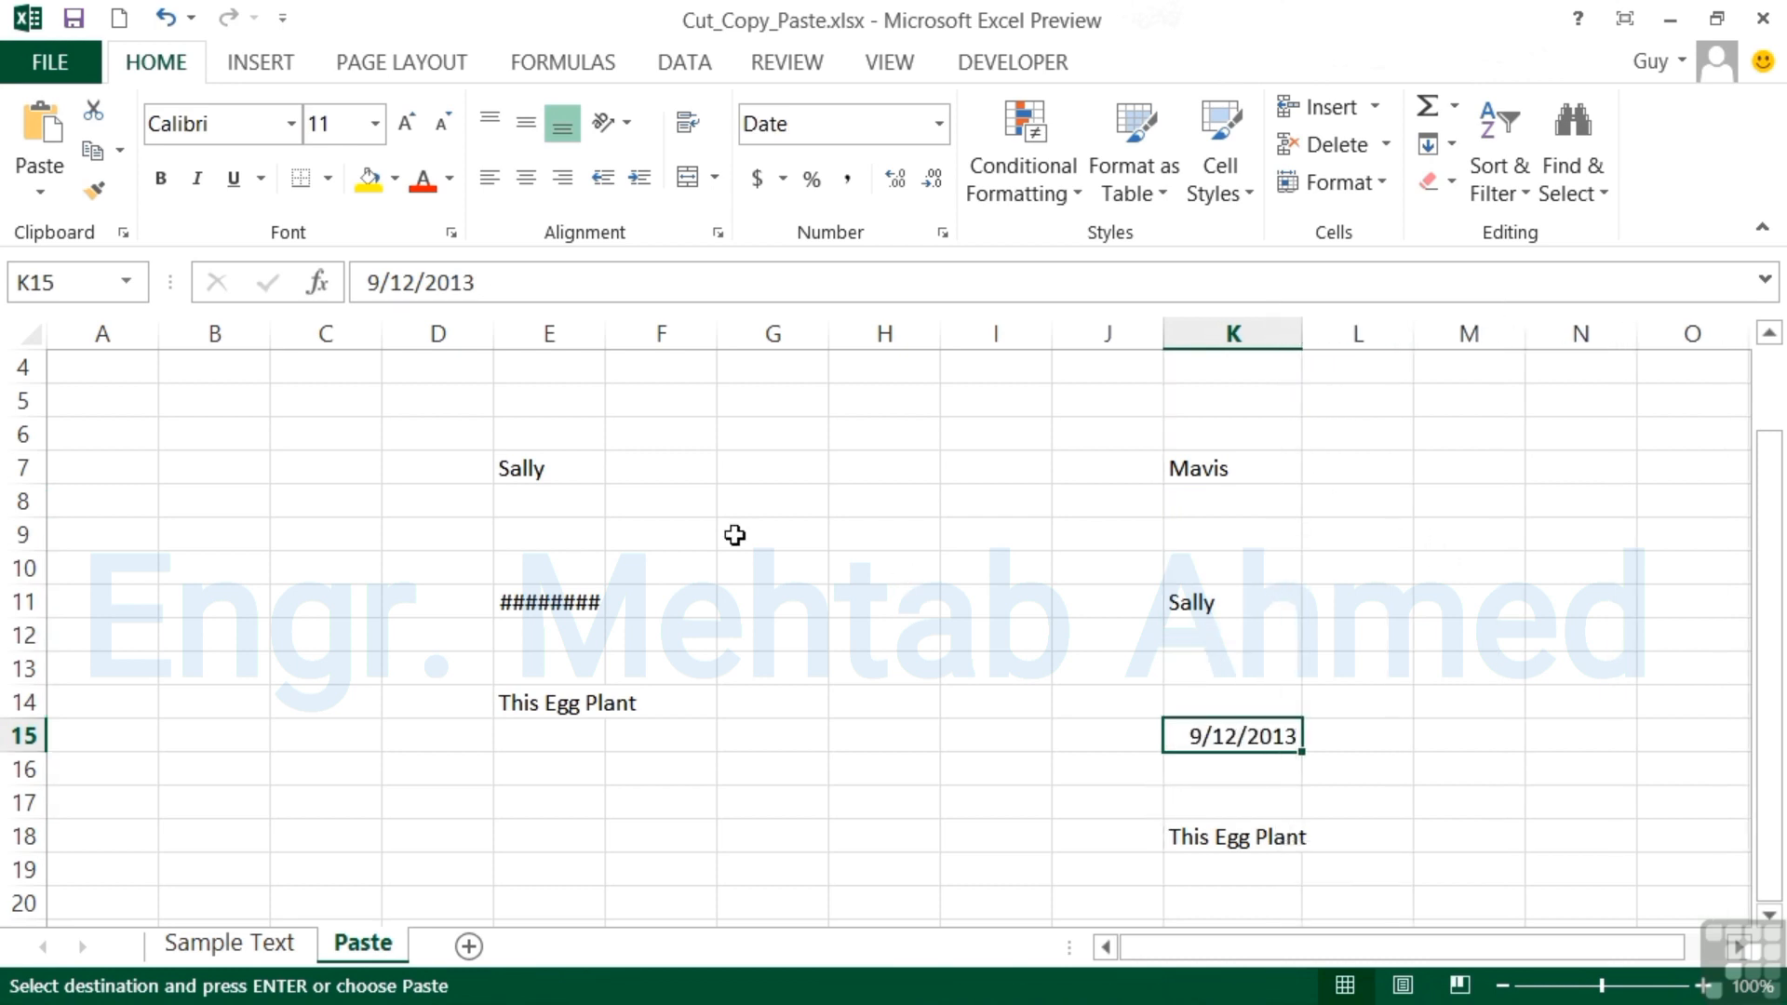
{"action": "left_click_drag", "start_coordinate": [606, 334], "coordinate": [630, 333]}
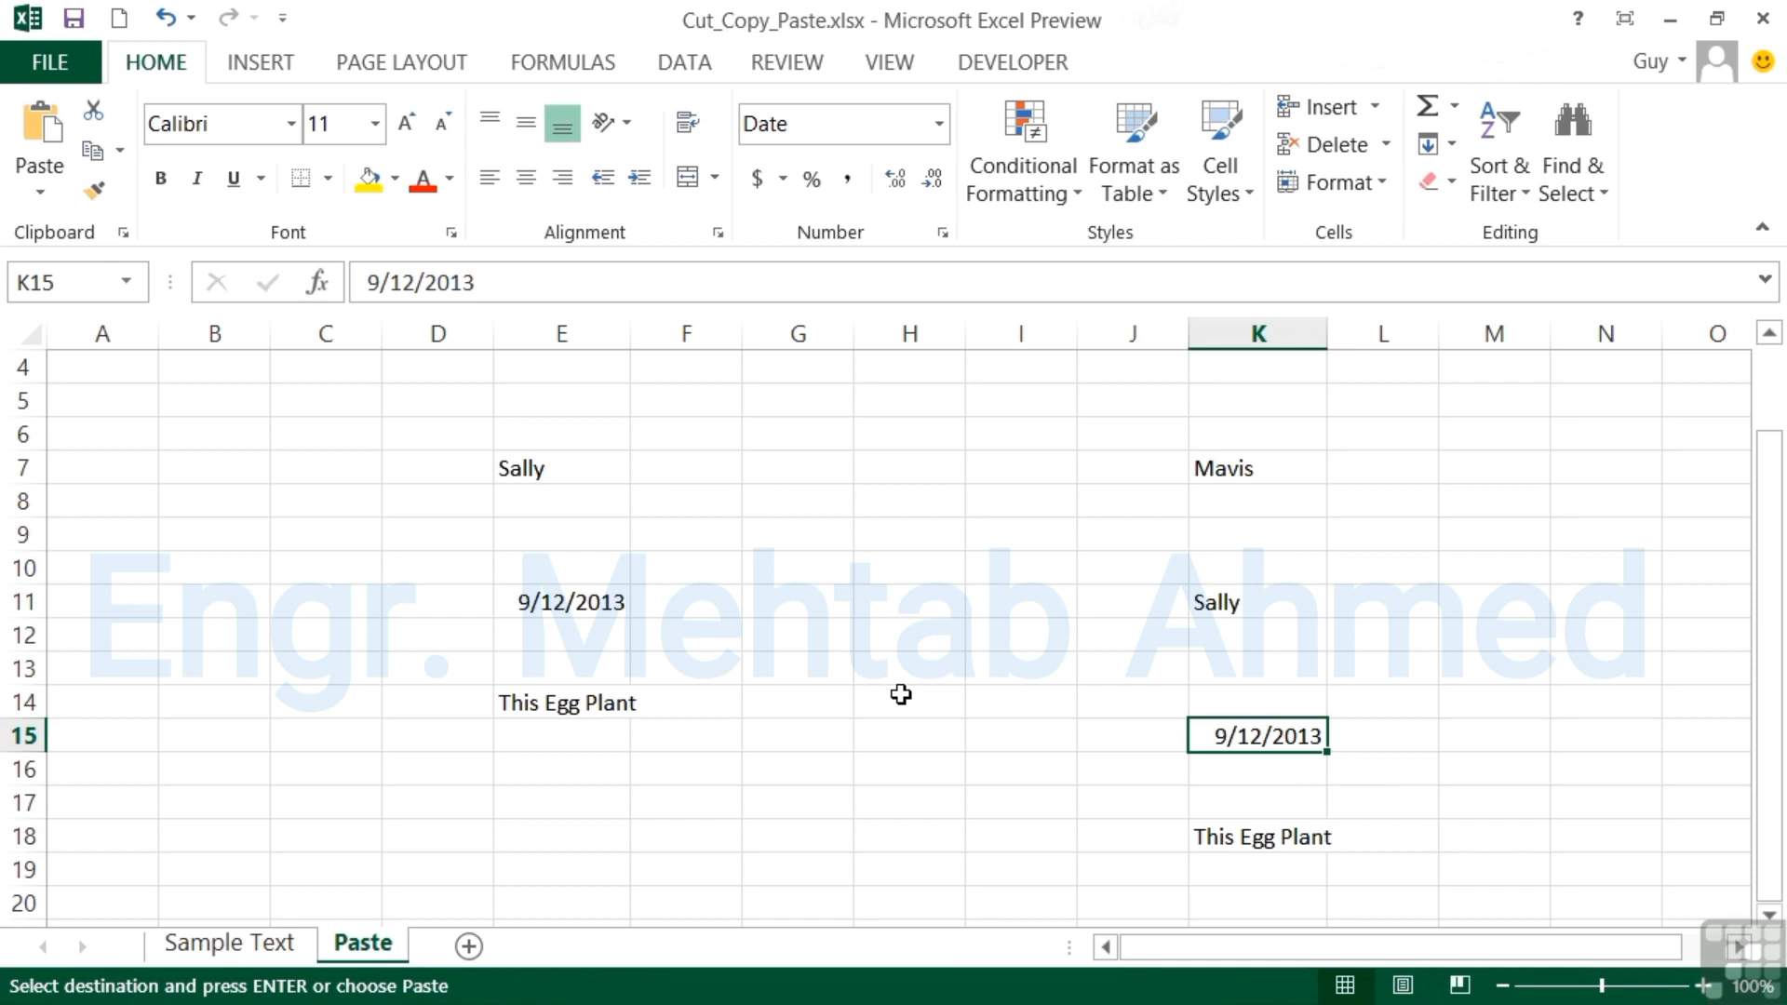
Copy Mavis from B2 on the Sample Text sheet and paste it into the whole range C26:K36 on the Paste sheet.
{"action": "left_click", "coordinate": [259, 942]}
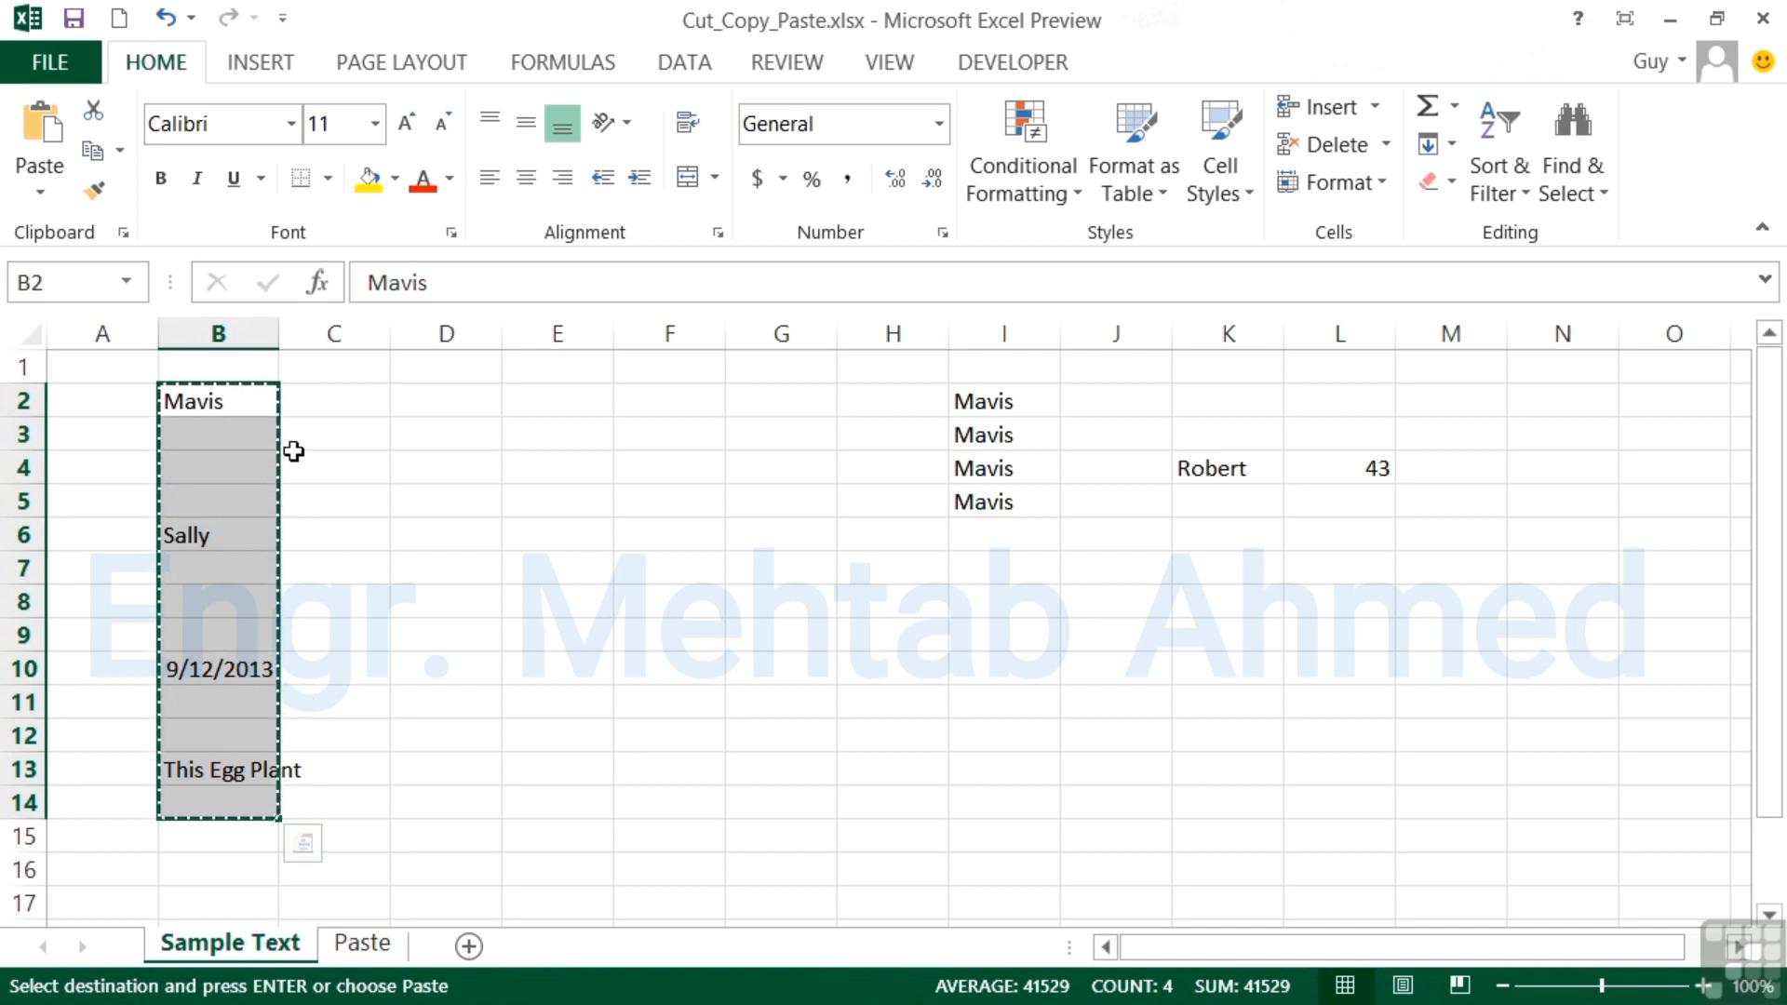
{"action": "left_click", "coordinate": [231, 403]}
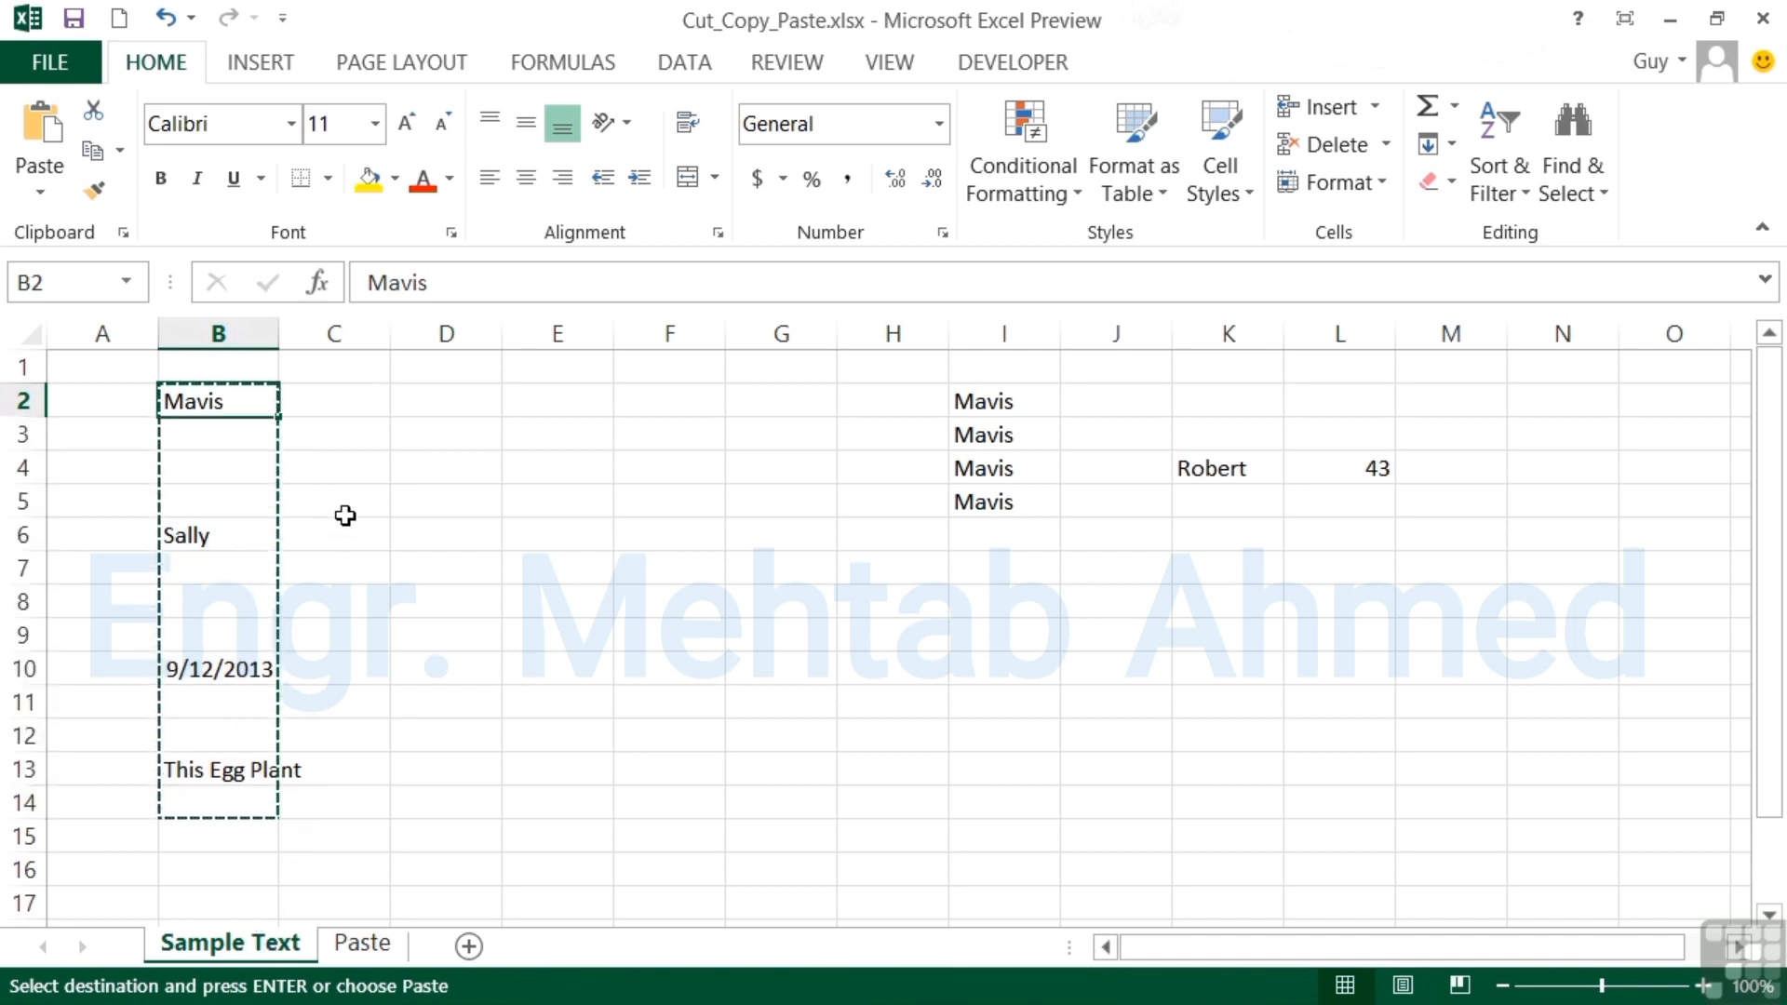
{"action": "key", "text": "ctrl+c"}
{"action": "left_click", "coordinate": [381, 957]}
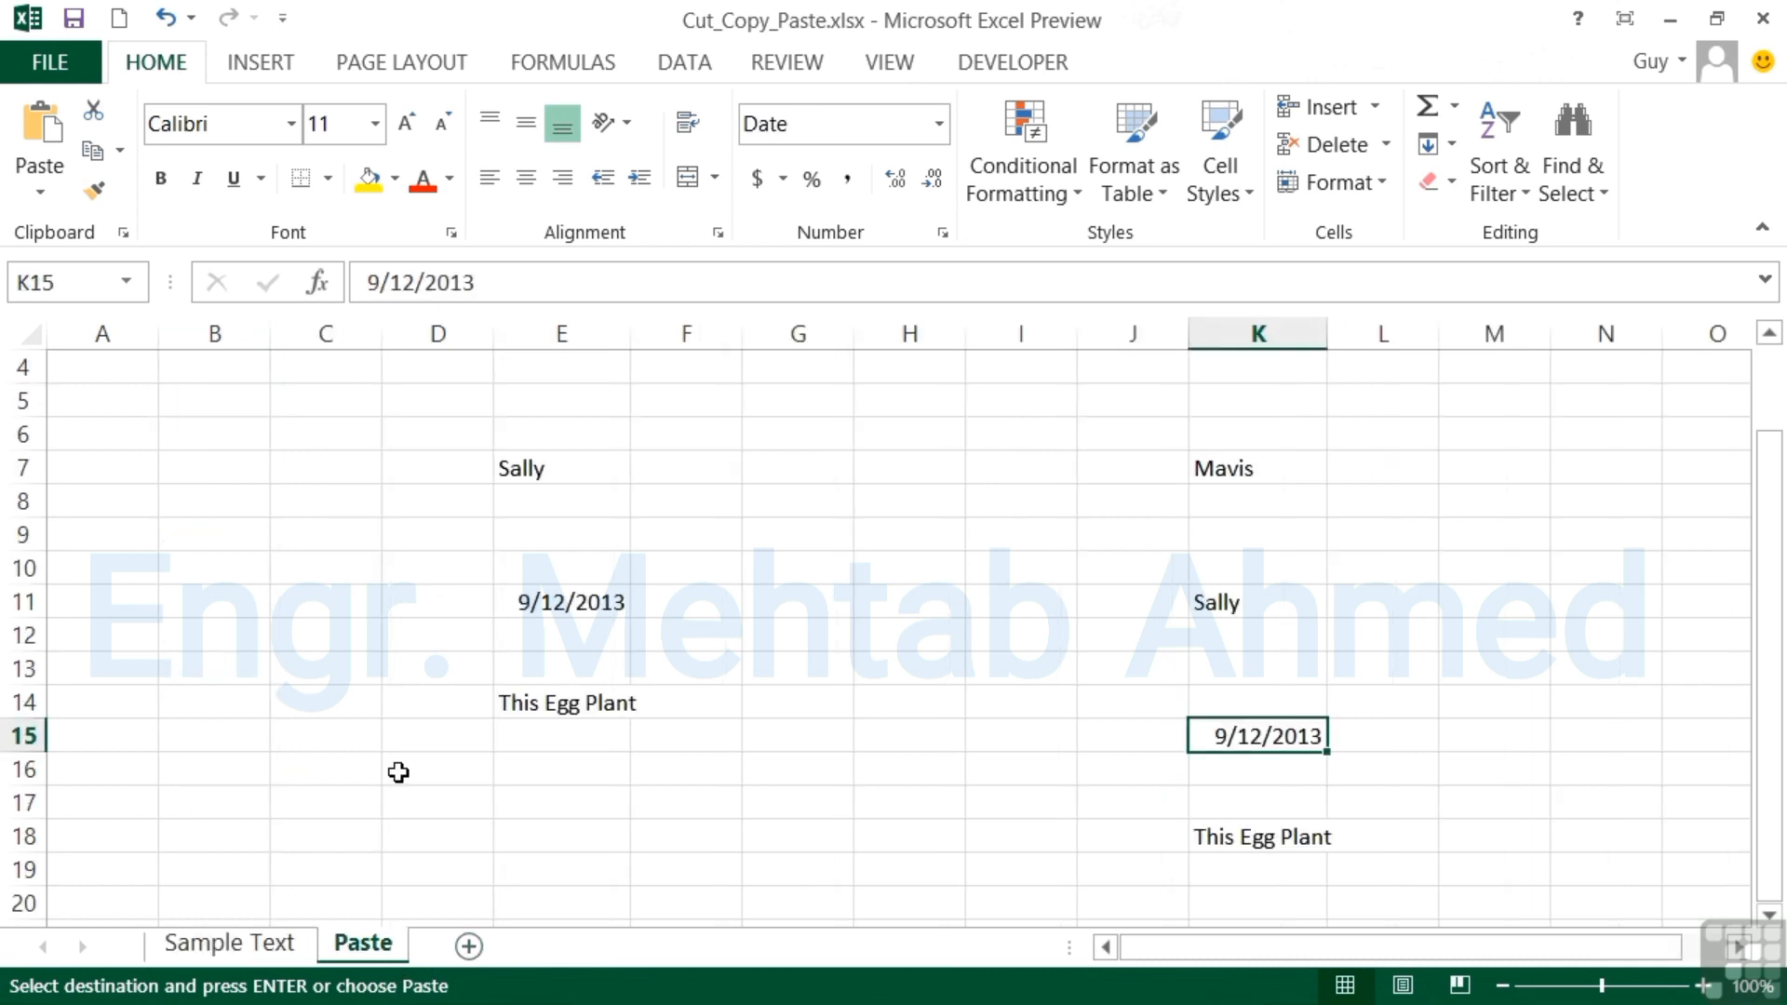
{"action": "scroll", "coordinate": [375, 707], "scroll_direction": "down", "scroll_amount": 3}
{"action": "scroll", "coordinate": [374, 708], "scroll_direction": "down", "scroll_amount": 3}
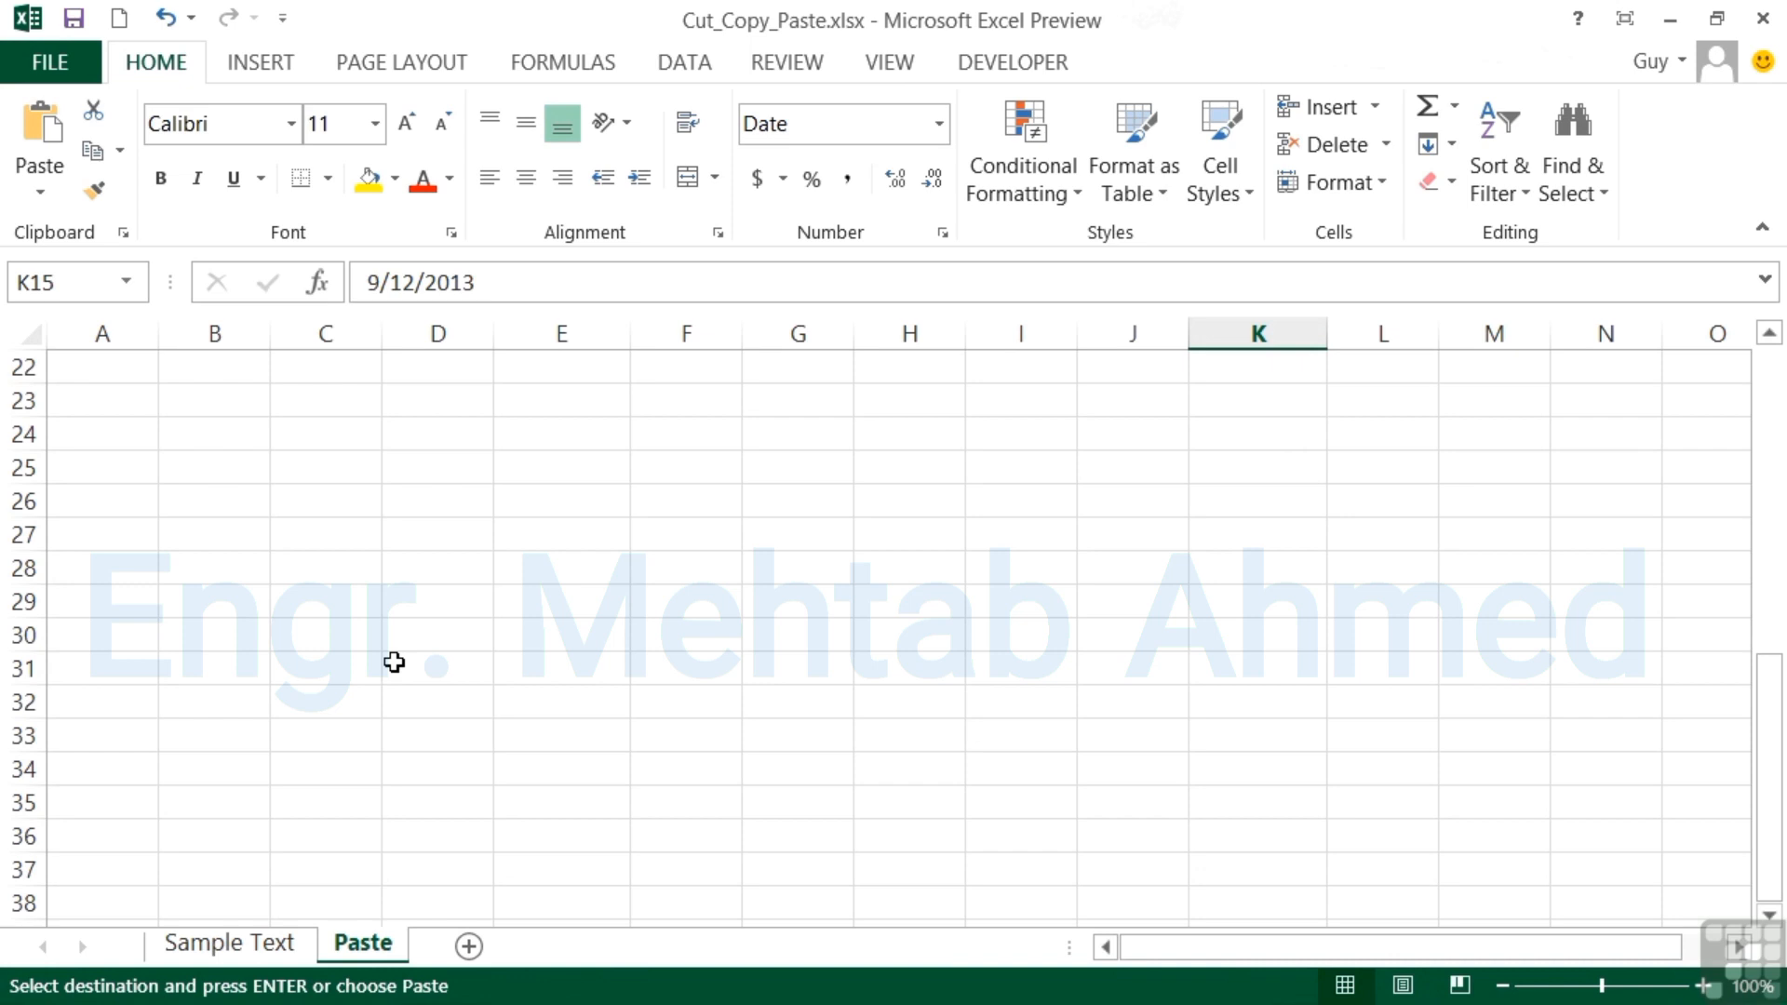
{"action": "left_click_drag", "start_coordinate": [328, 502], "coordinate": [1231, 835]}
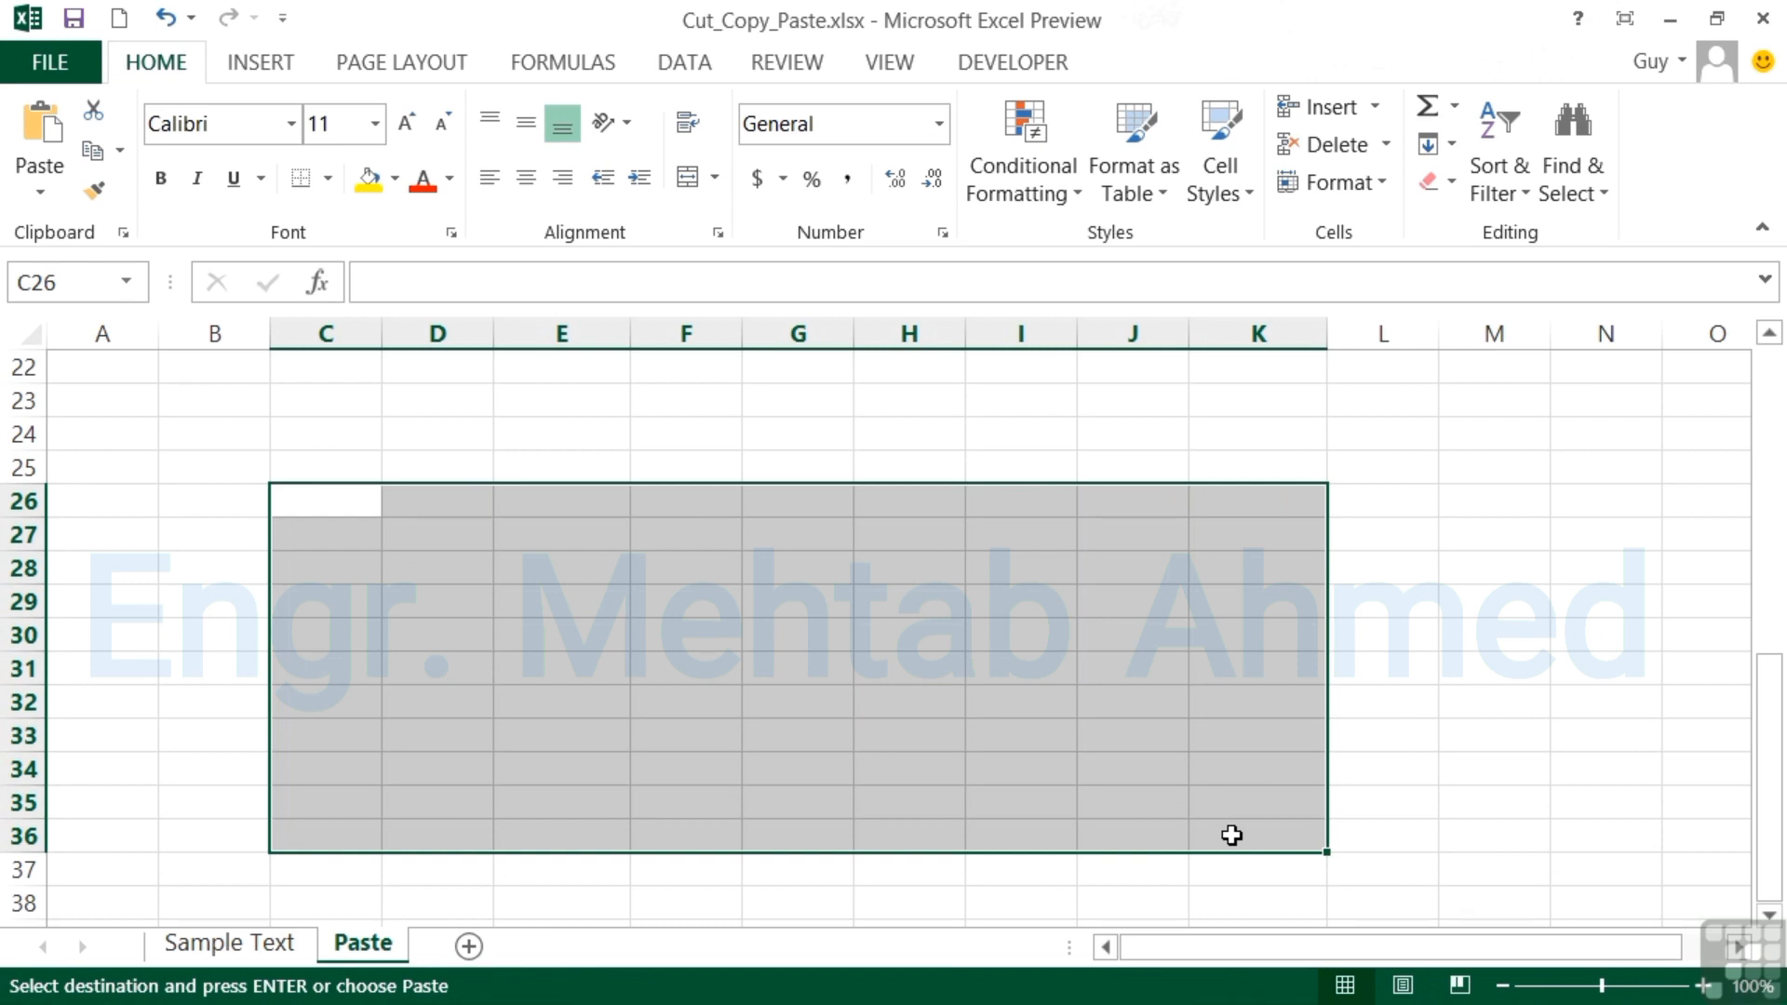
{"action": "key", "text": "Return"}
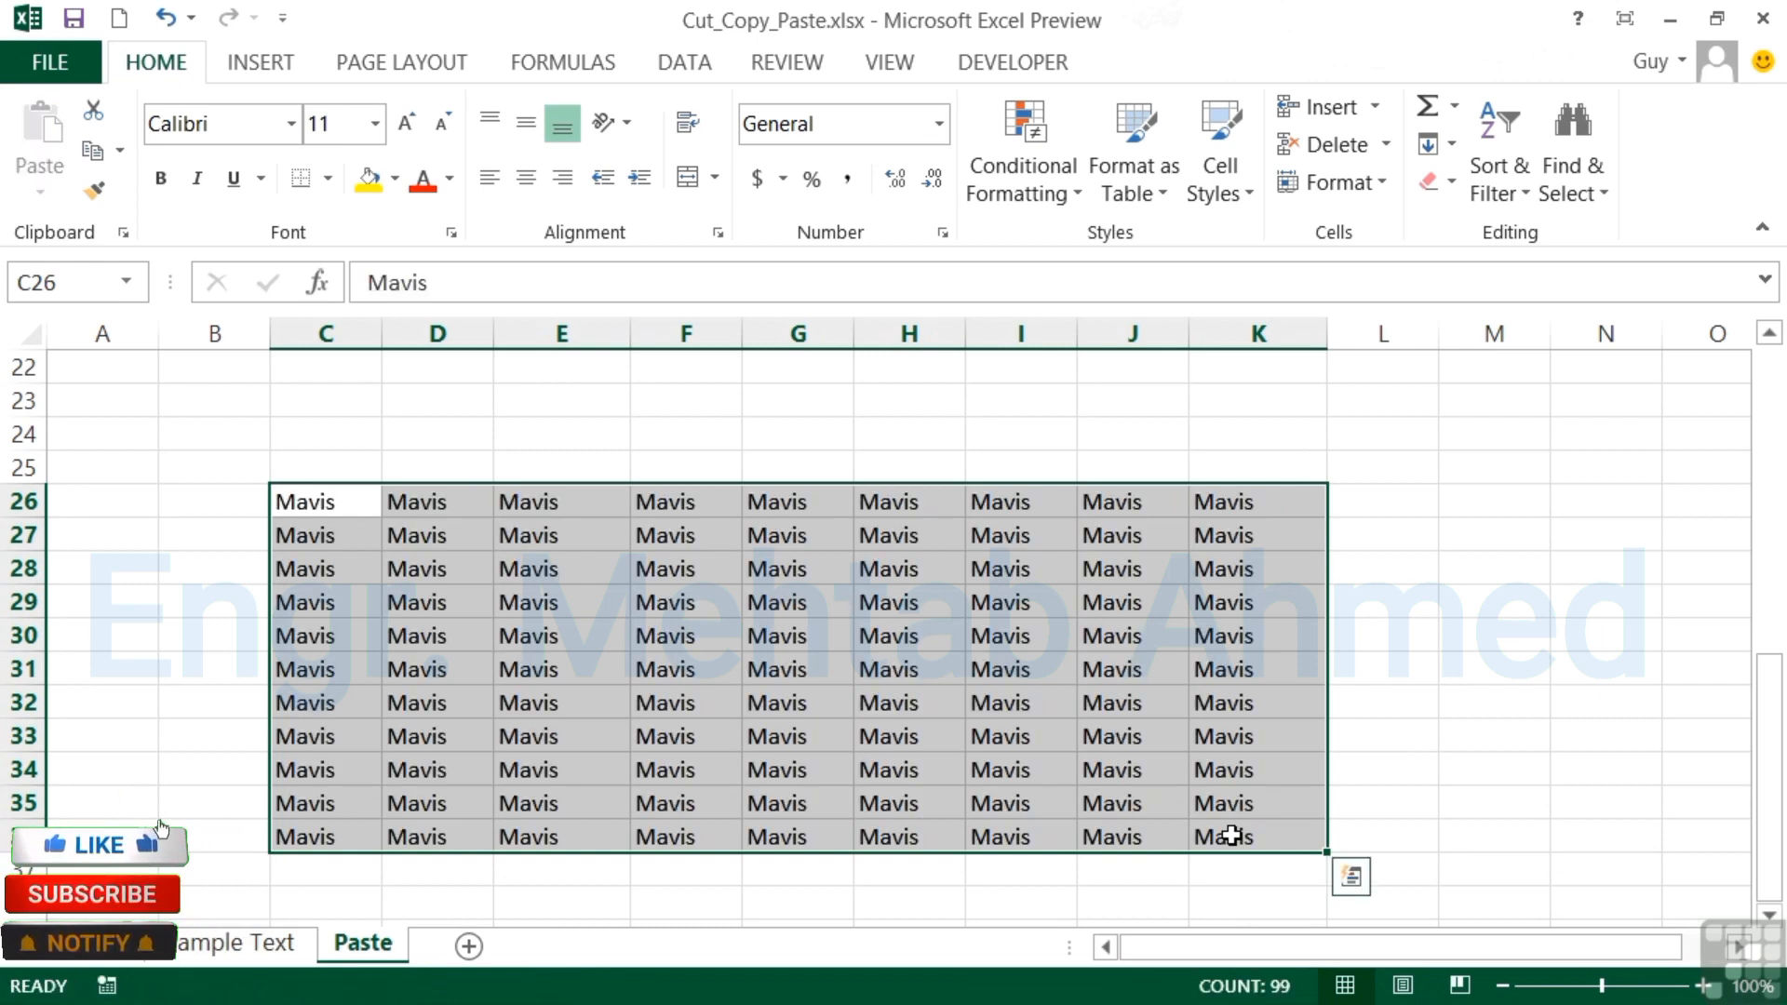